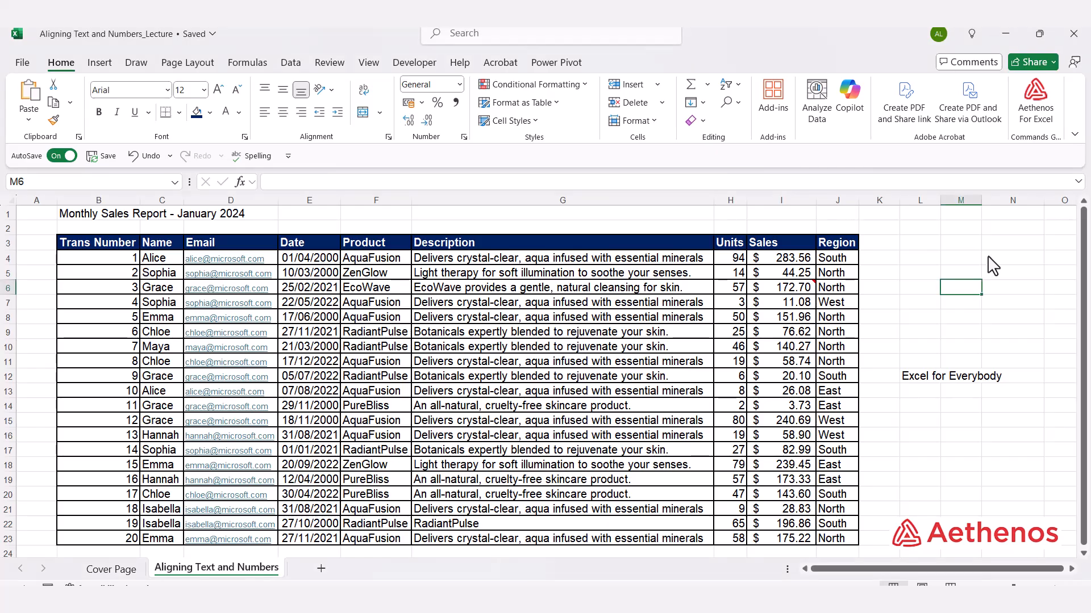
# Step: Enter 100, Text and 01/01/2024 in cells N4 to N6, and widen column N
pyautogui.click(991, 265)
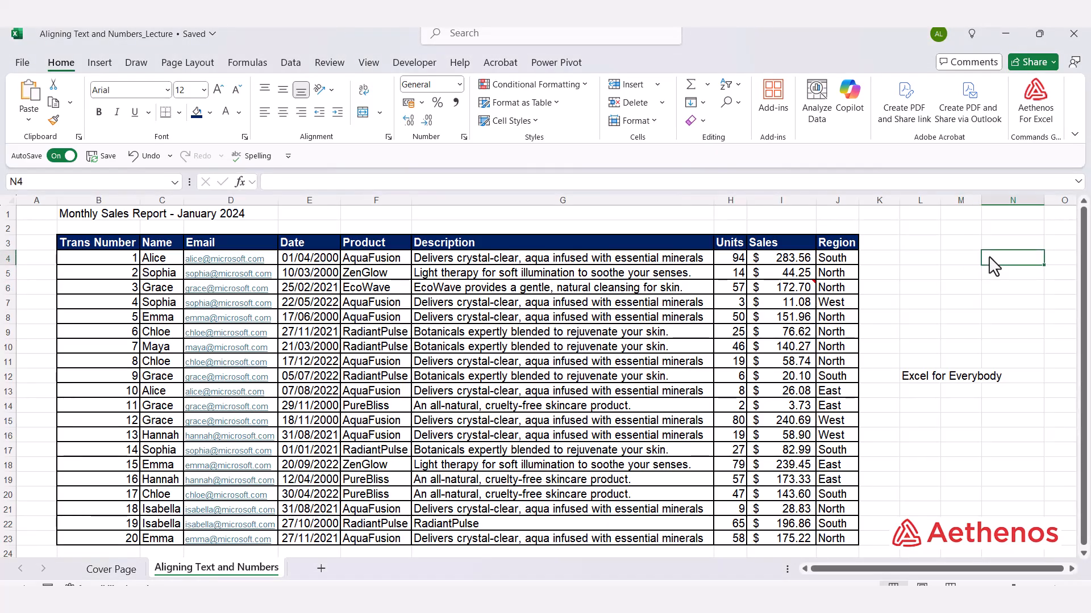
pyautogui.write('100')
pyautogui.press('Return')
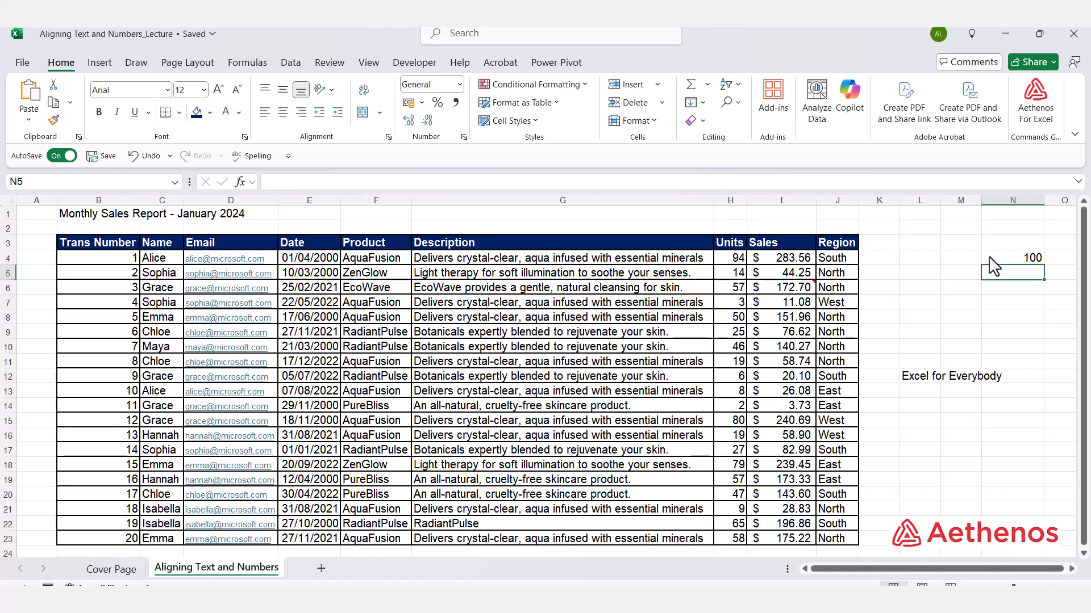
pyautogui.write('Text')
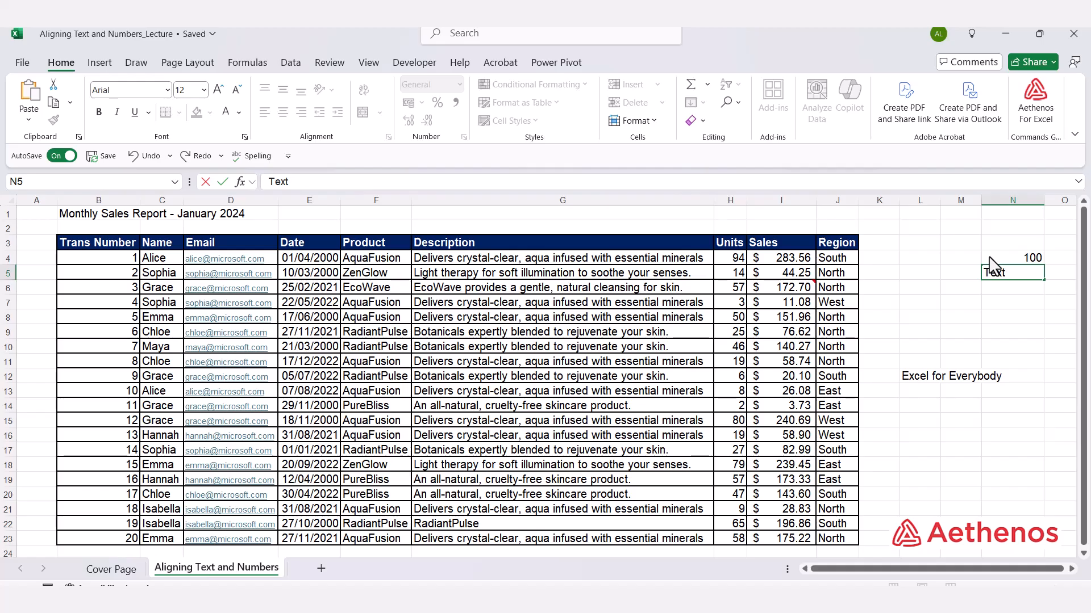
pyautogui.press('Return')
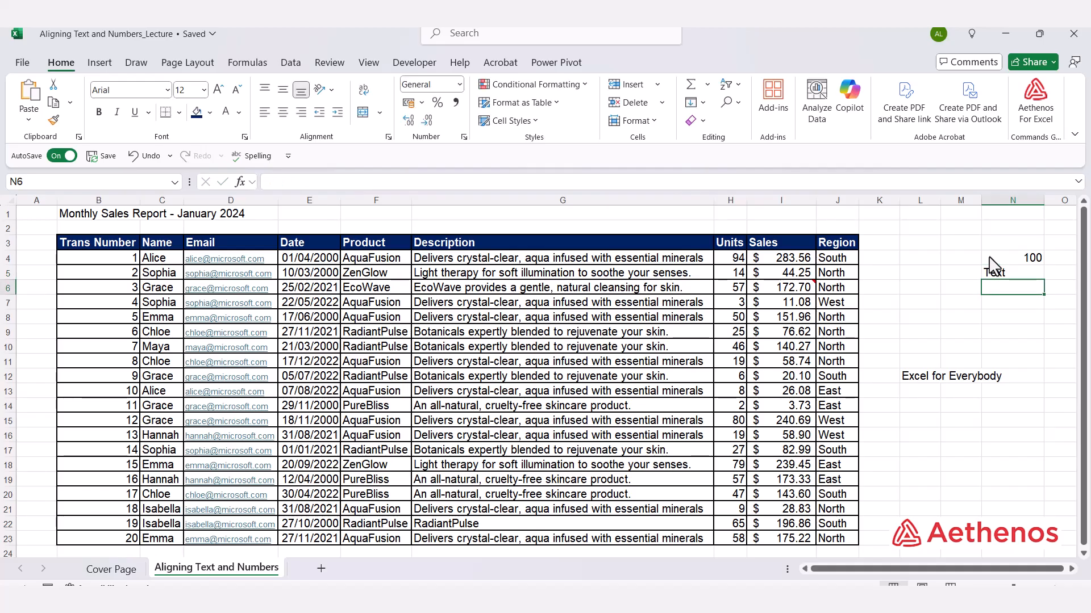
pyautogui.write('01/01')
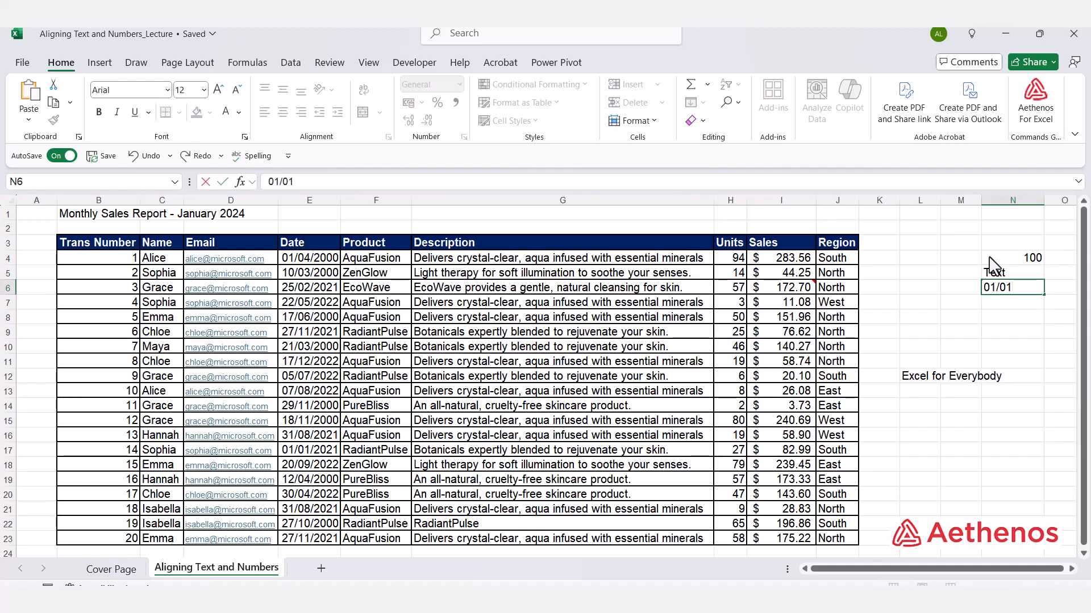
pyautogui.write('/2024')
pyautogui.press('Return')
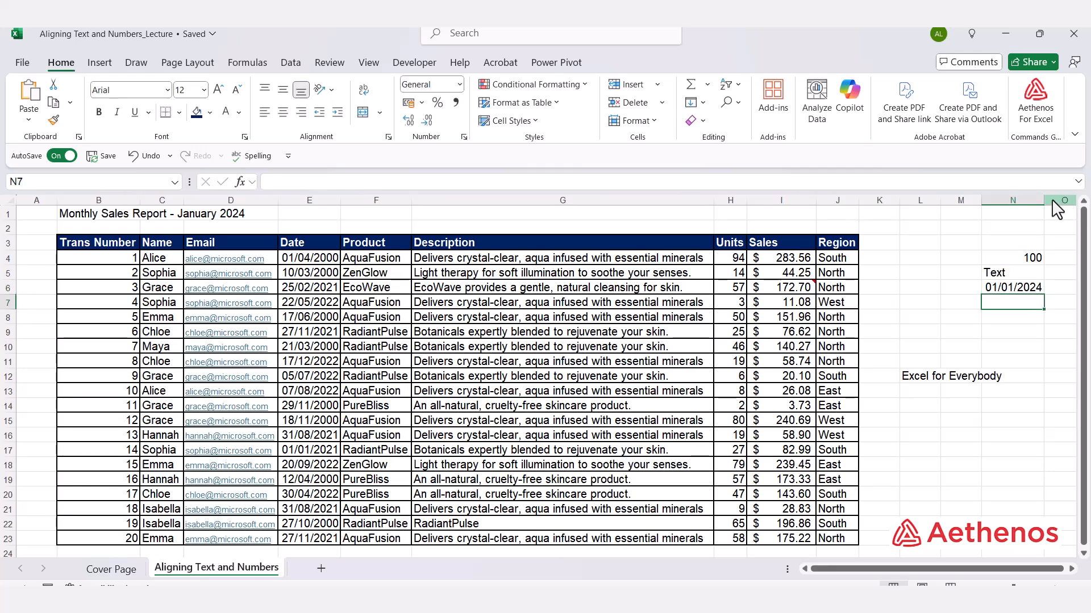
pyautogui.moveTo(1044, 202); pyautogui.dragTo(1069, 201)
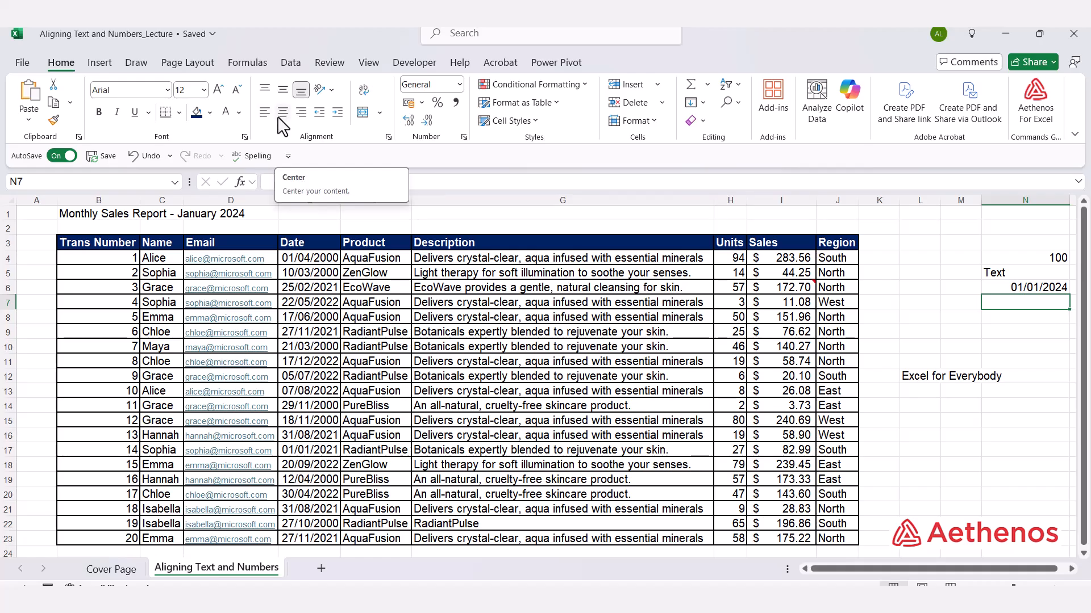
# Step: Centre the table's header labels in B3:J3 horizontally, and switch them to right alignment
pyautogui.click(84, 247)
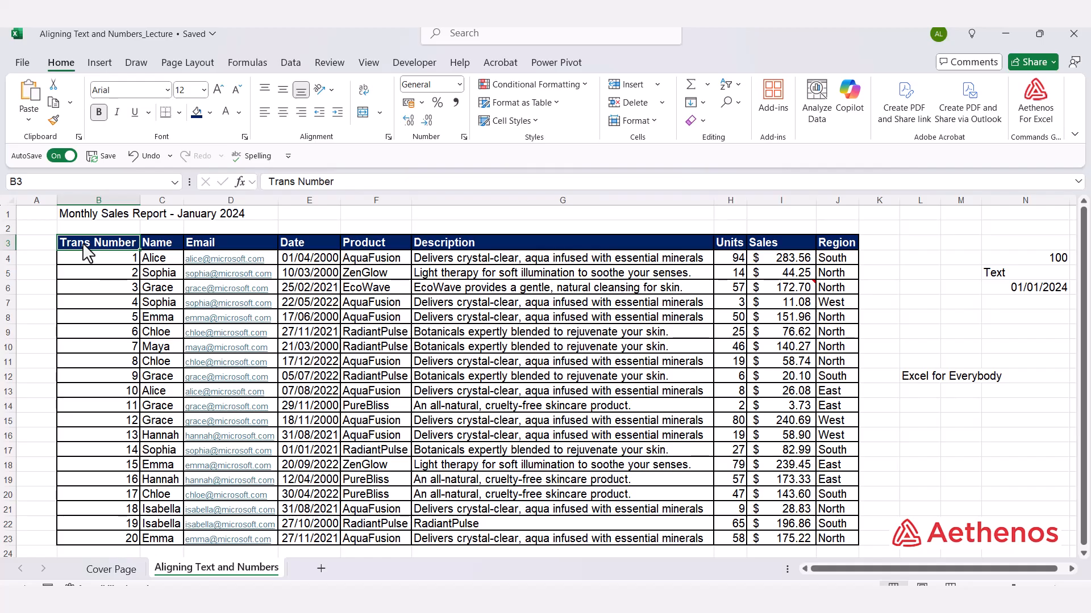
pyautogui.hotkey('ctrl', 'shift', 'Right')
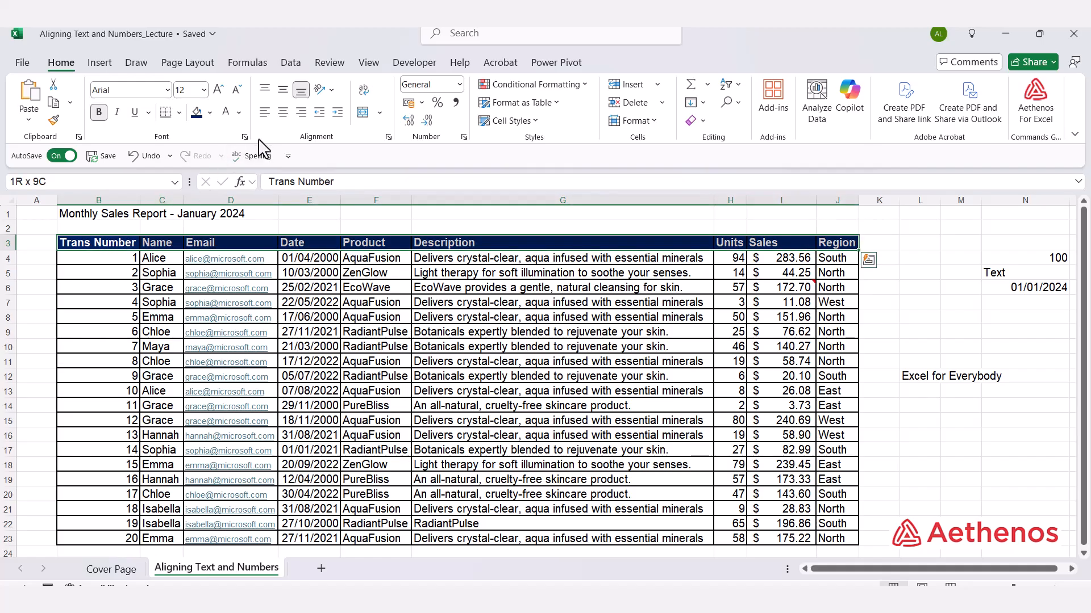
pyautogui.click(286, 120)
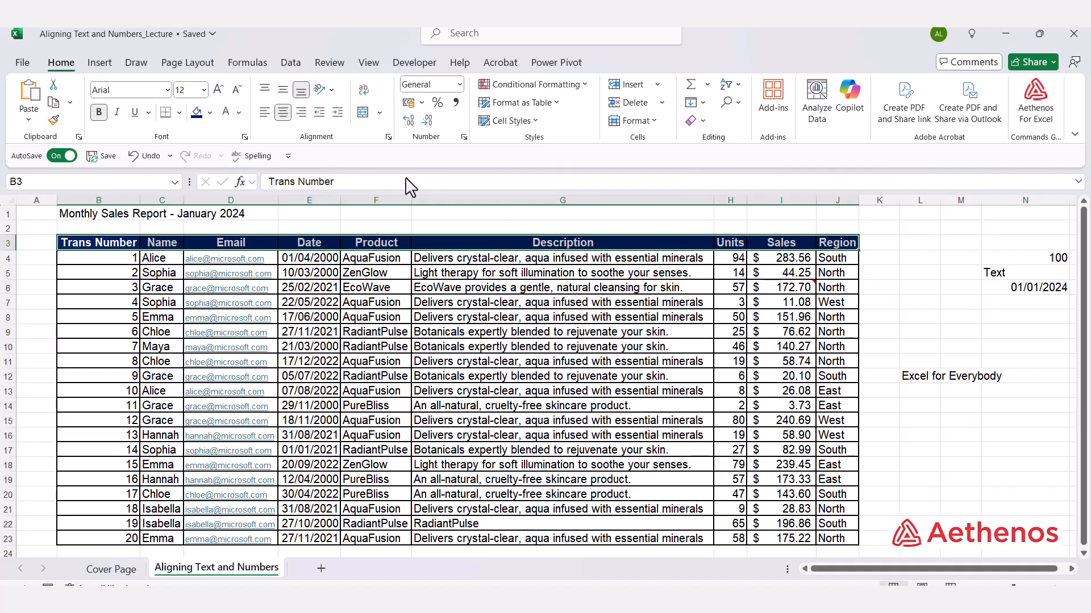
pyautogui.click(301, 113)
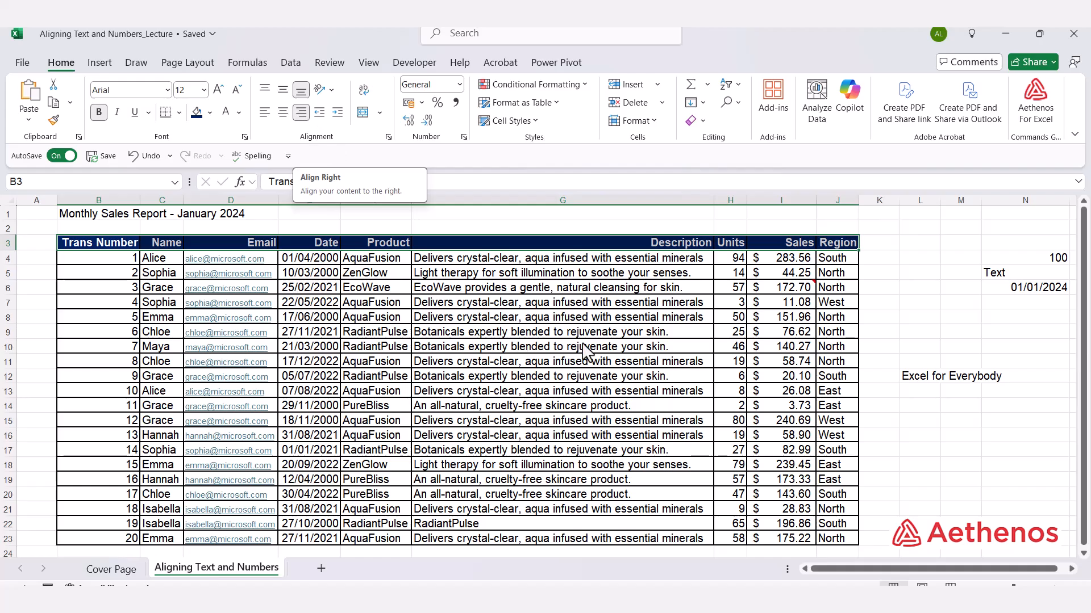
pyautogui.click(507, 226)
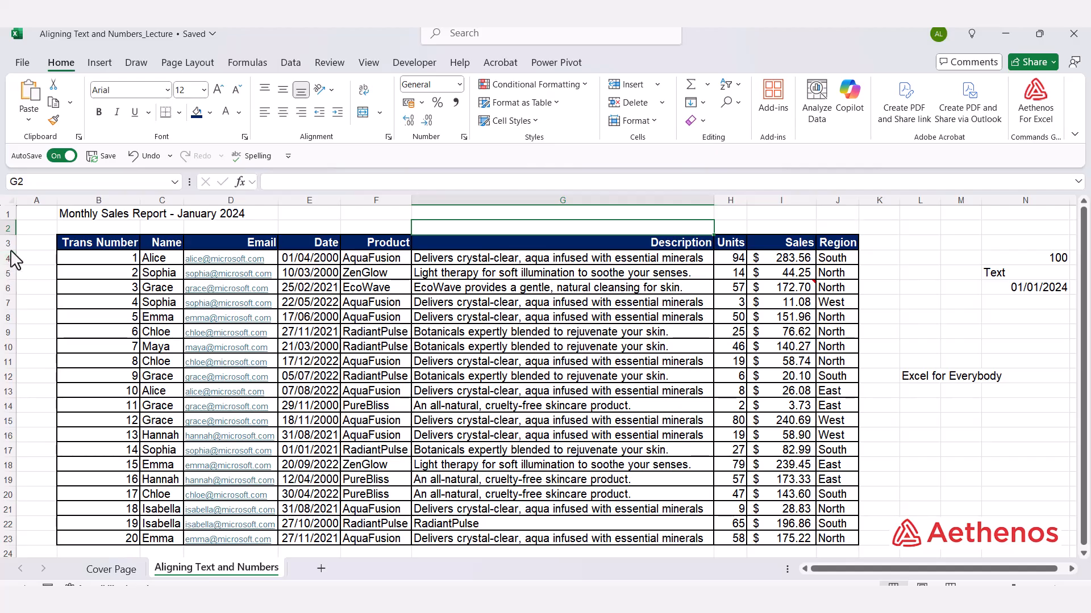
# Step: Increase the height of row 3 and align the header labels in B3:J3 to the top of their cells
pyautogui.moveTo(11, 250); pyautogui.dragTo(1, 304)
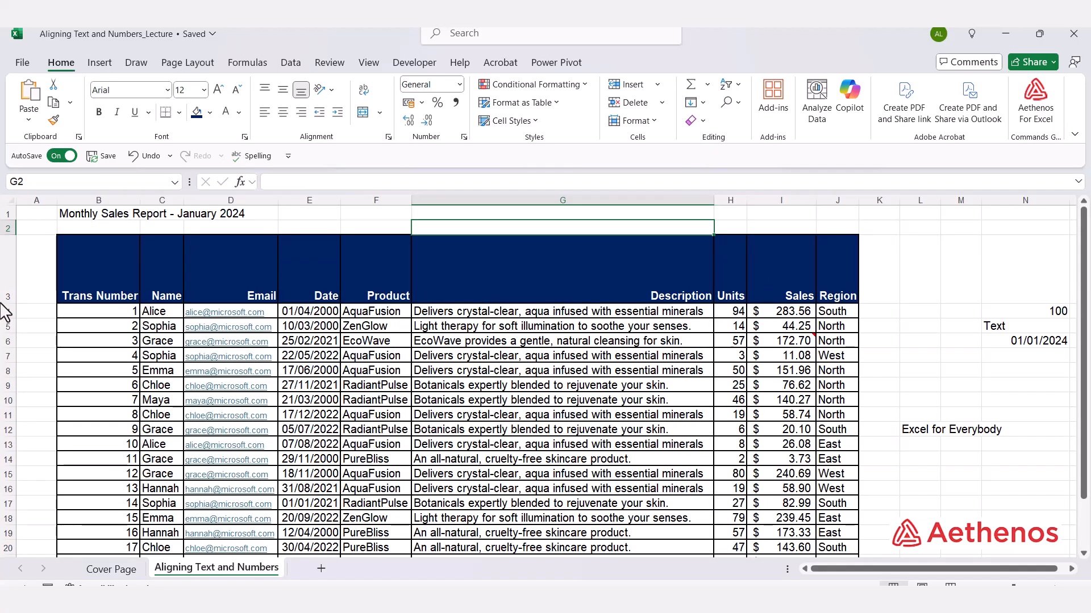
pyautogui.click(107, 288)
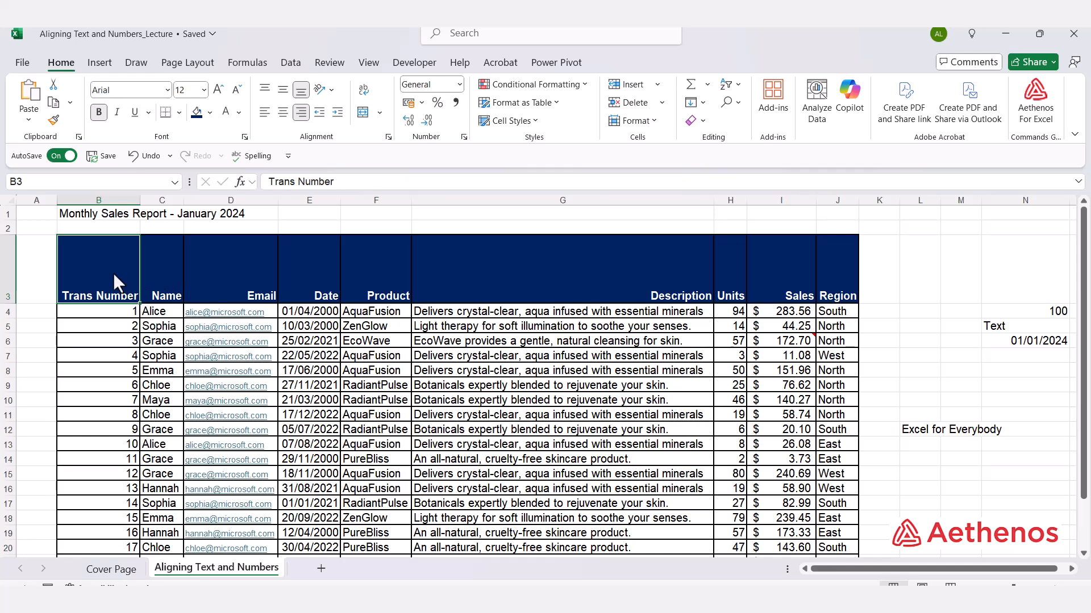
pyautogui.moveTo(114, 273); pyautogui.dragTo(852, 310)
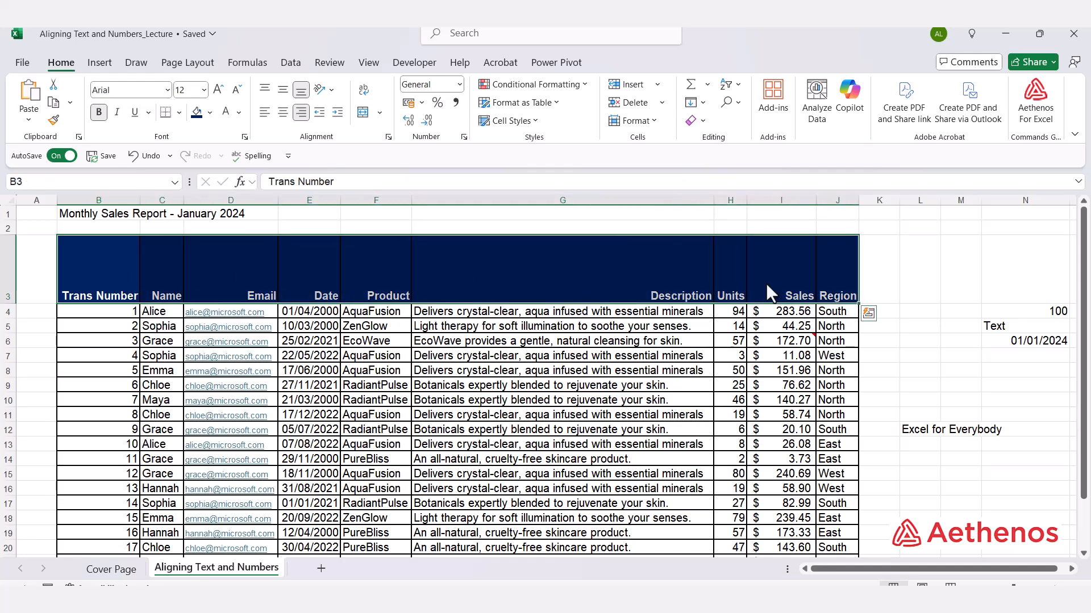
pyautogui.click(267, 92)
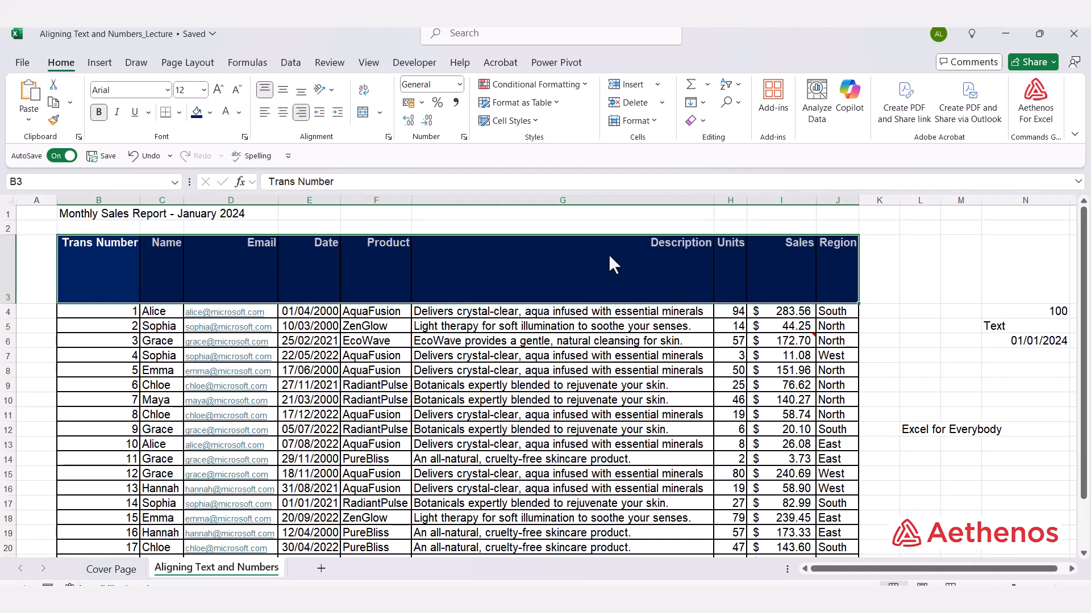
# Step: Middle-align the header labels and try angling their text counterclockwise and clockwise in turn
pyautogui.click(284, 91)
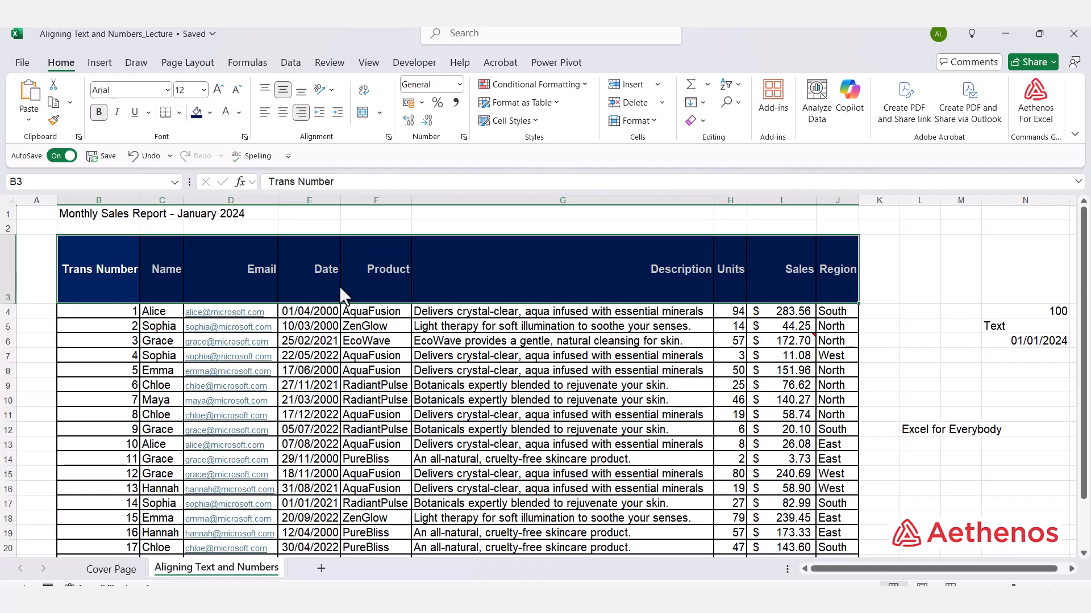
pyautogui.click(333, 90)
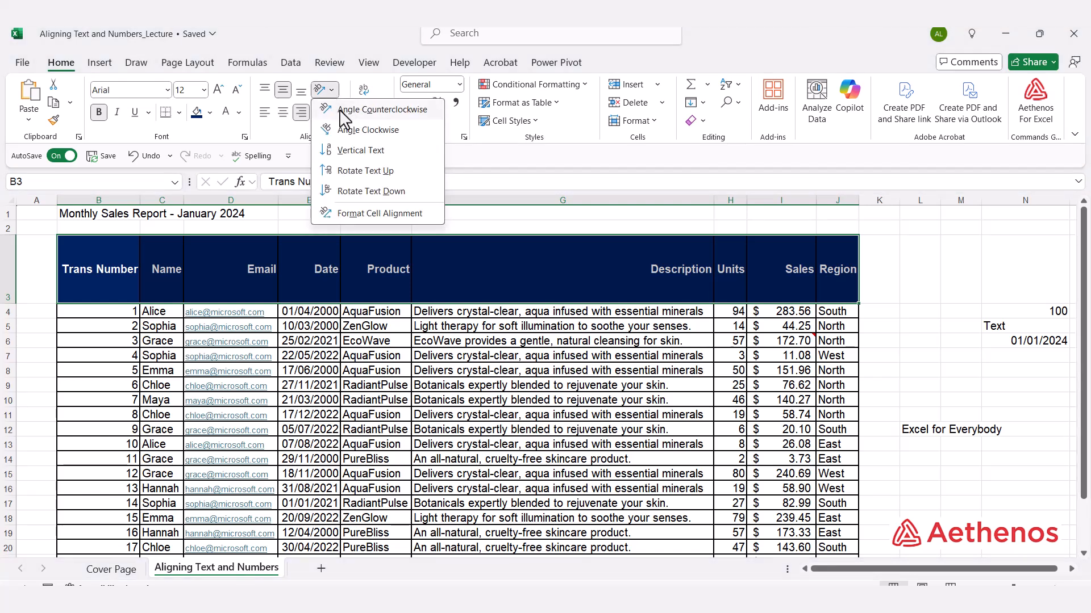
pyautogui.click(374, 111)
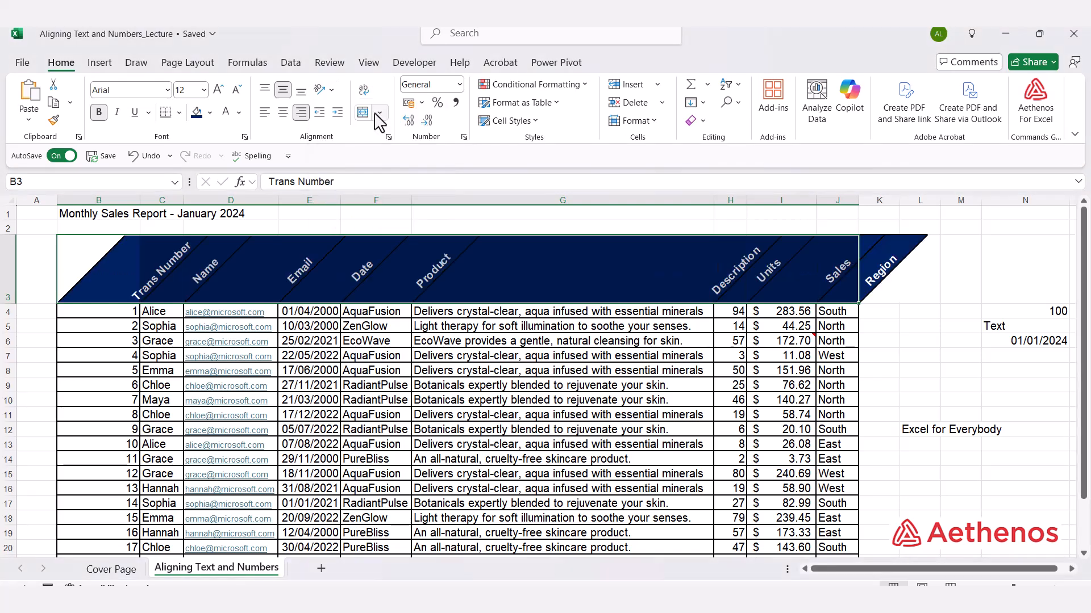
pyautogui.click(336, 92)
pyautogui.click(339, 128)
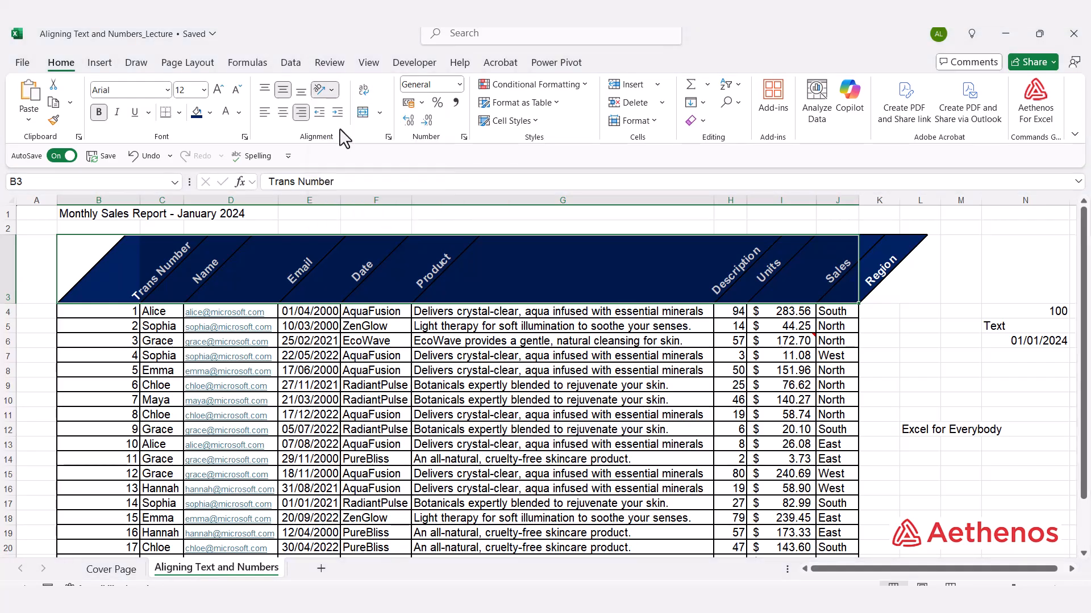
# Step: Set the header labels to Vertical Text and make row 3 tall enough to show them in full
pyautogui.click(325, 90)
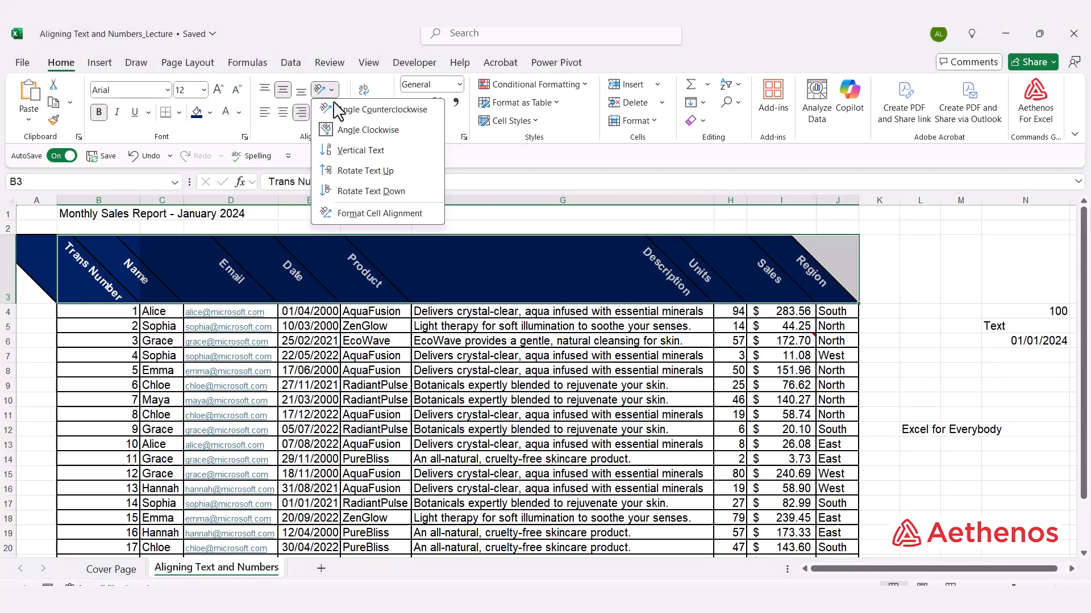
pyautogui.click(340, 146)
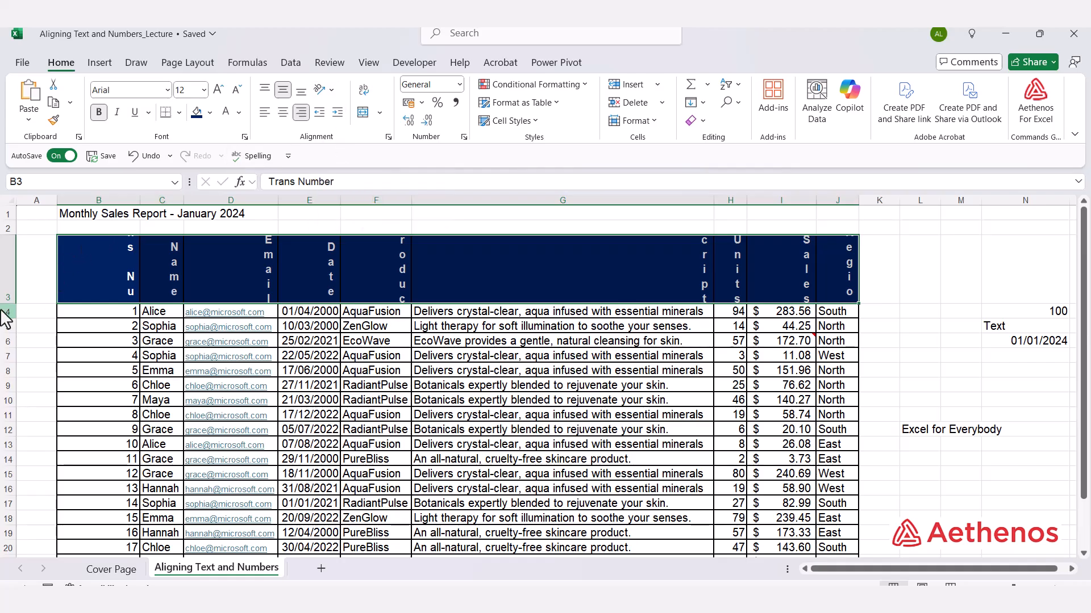
pyautogui.moveTo(10, 305); pyautogui.dragTo(3, 410)
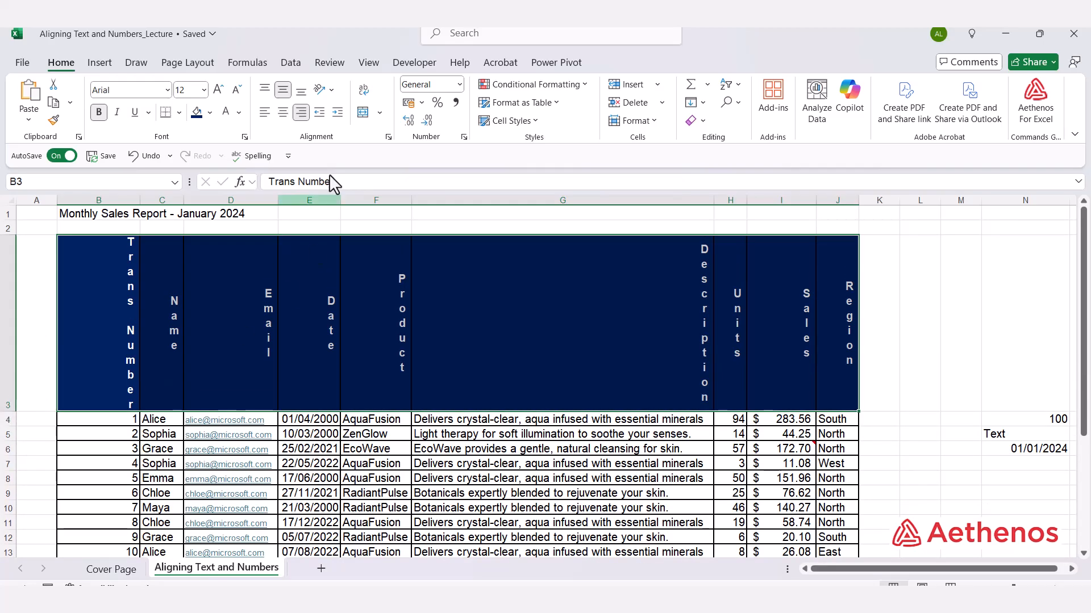
# Step: Try the Rotate Text Up and Rotate Text Down orientations on the header labels
pyautogui.click(324, 89)
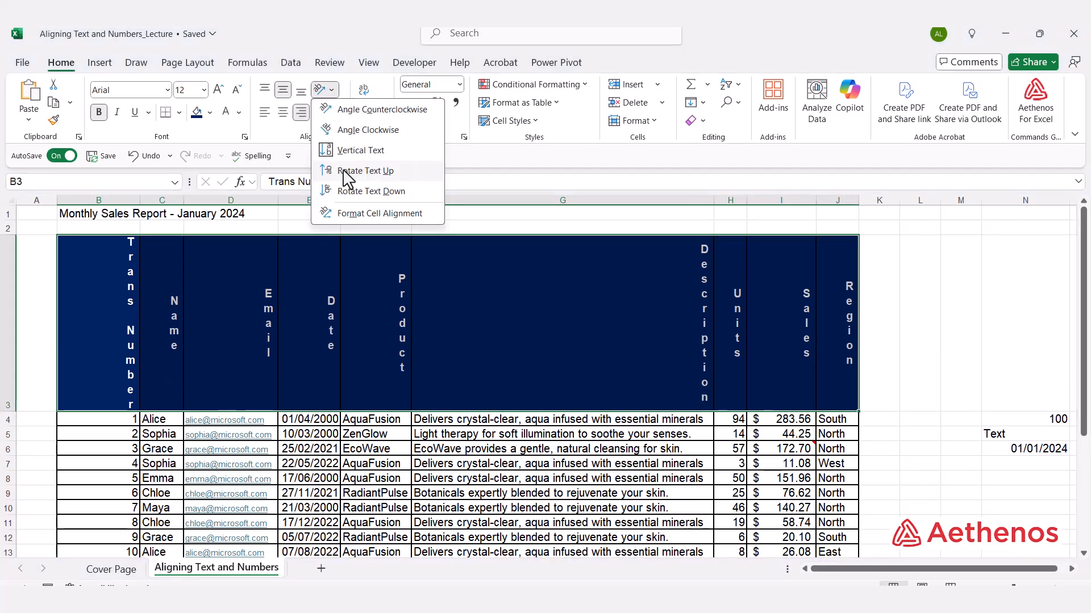
pyautogui.click(347, 173)
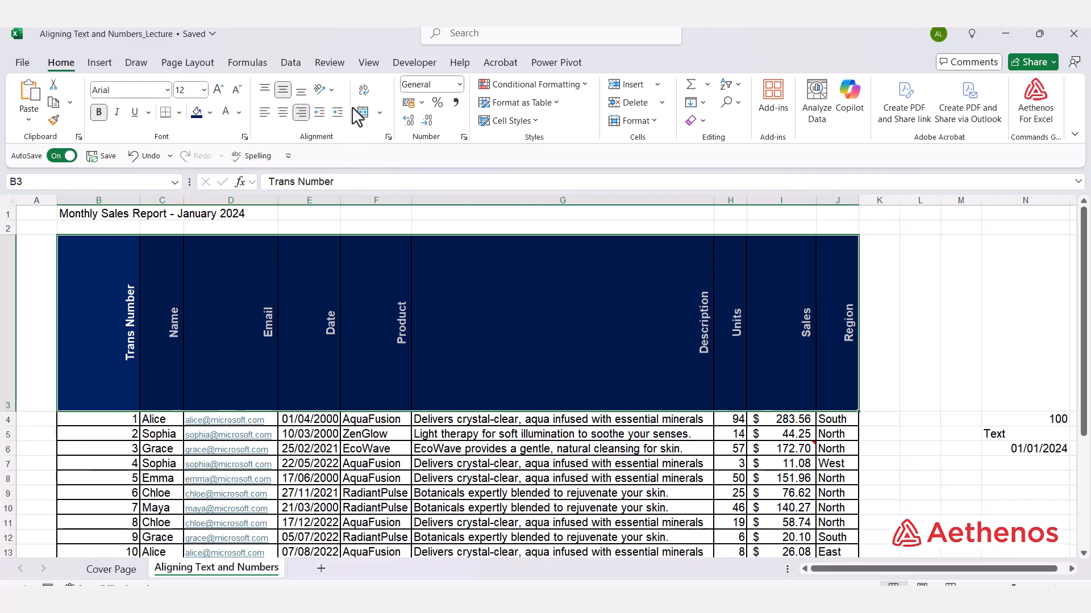
pyautogui.click(332, 91)
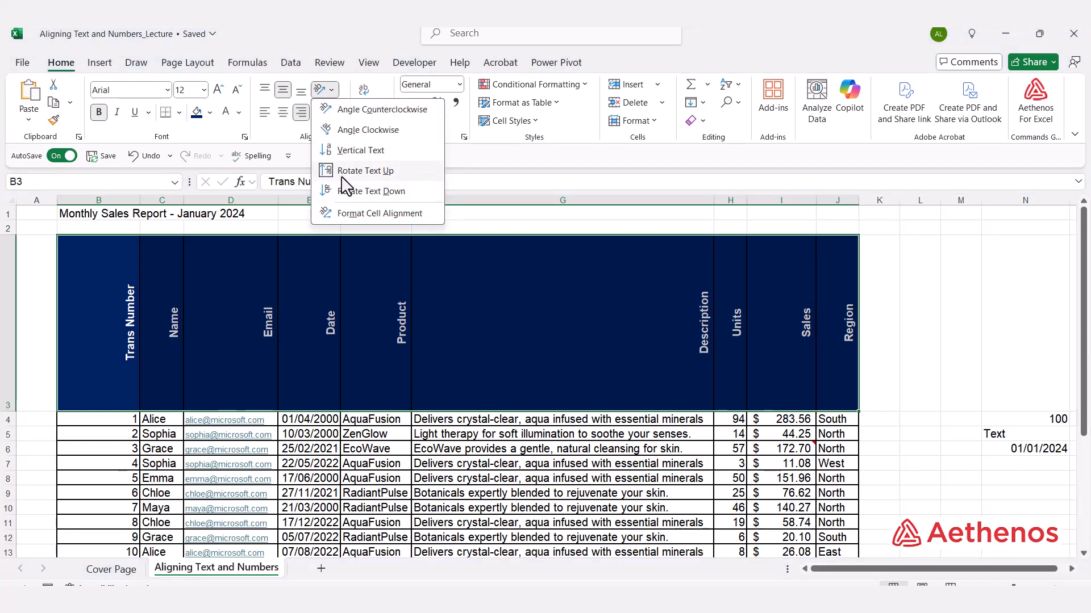
pyautogui.click(343, 192)
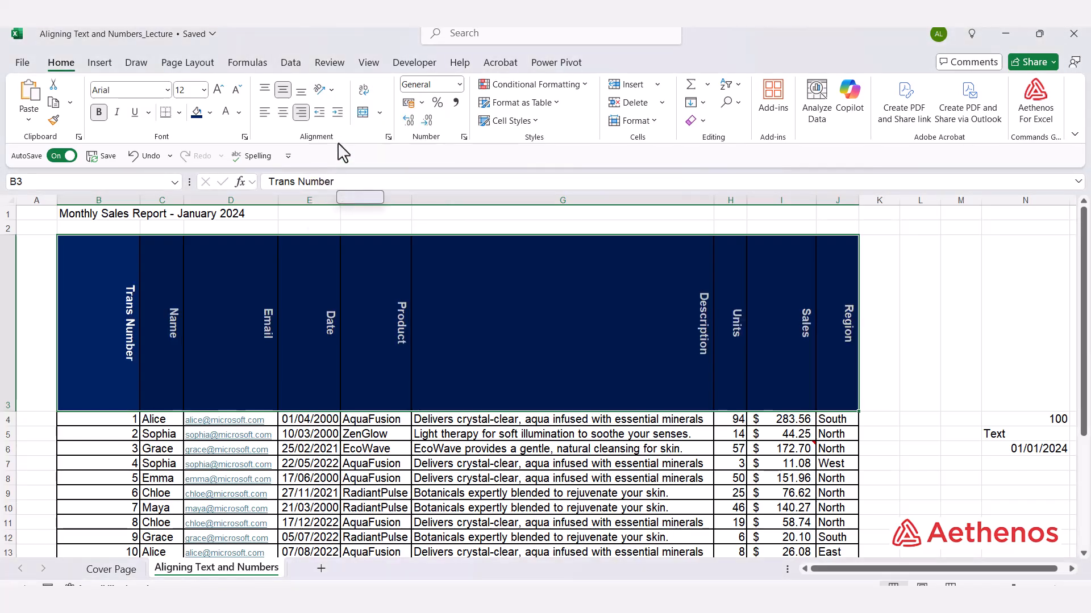
# Step: Set a custom text orientation of 42 degrees for the header labels through Format Cell Alignment
pyautogui.click(333, 90)
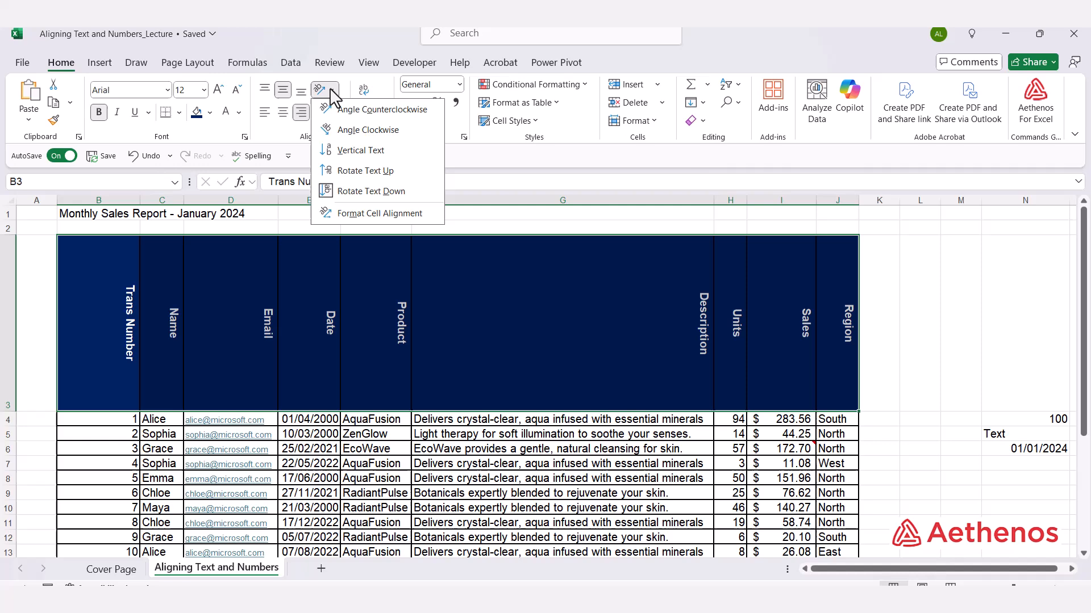
pyautogui.click(363, 215)
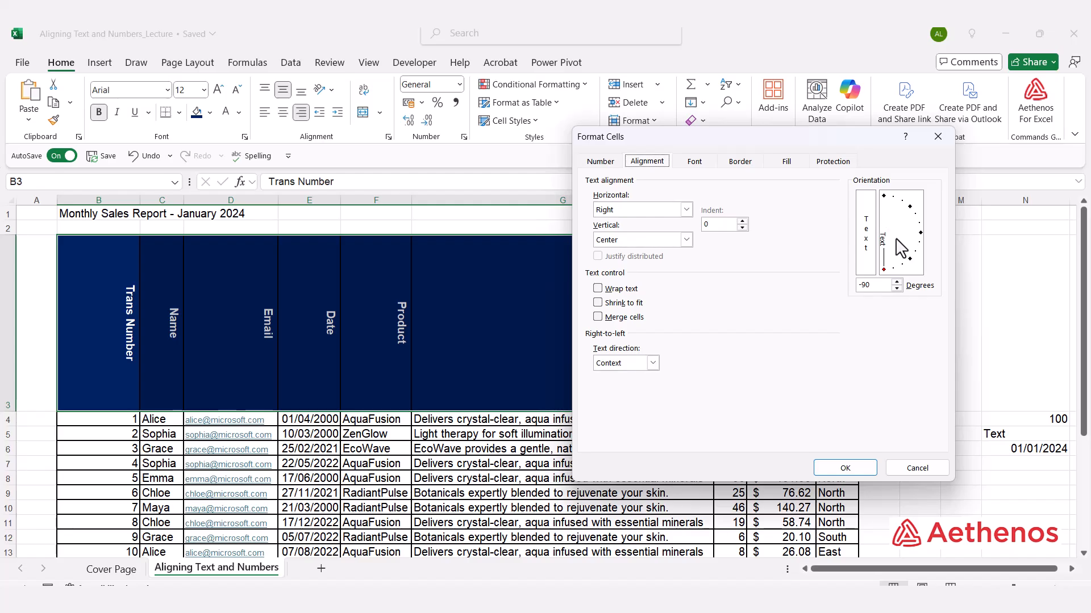
pyautogui.moveTo(884, 270); pyautogui.dragTo(914, 222)
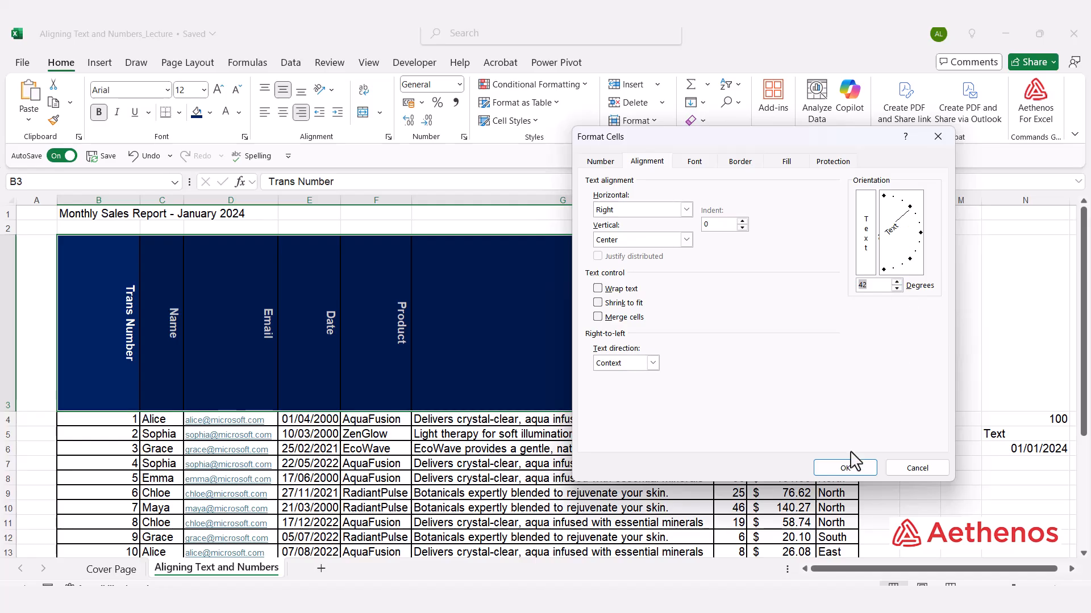
pyautogui.click(846, 468)
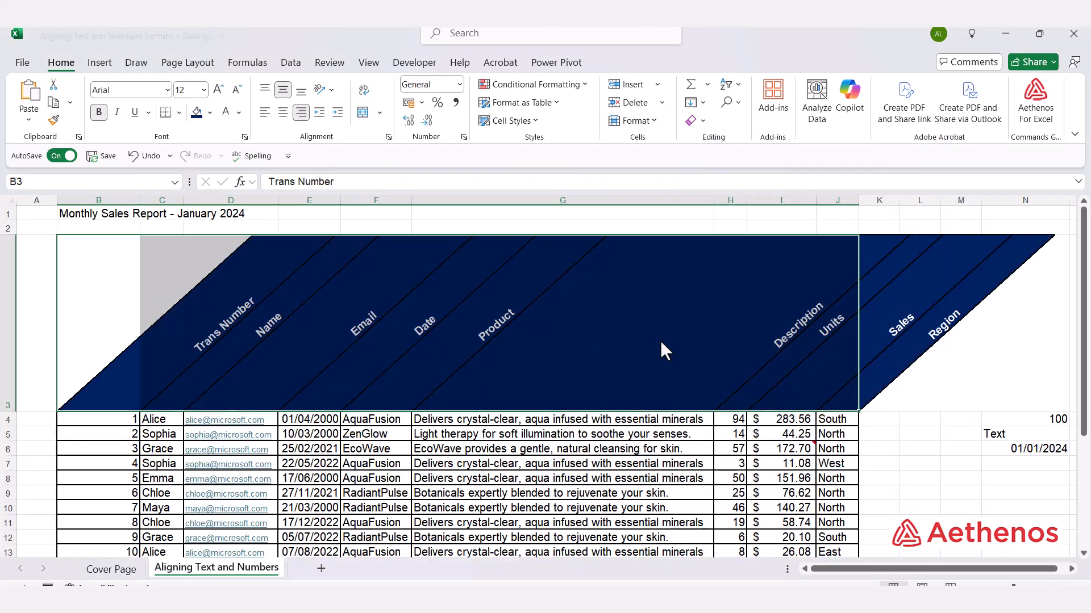
pyautogui.click(463, 137)
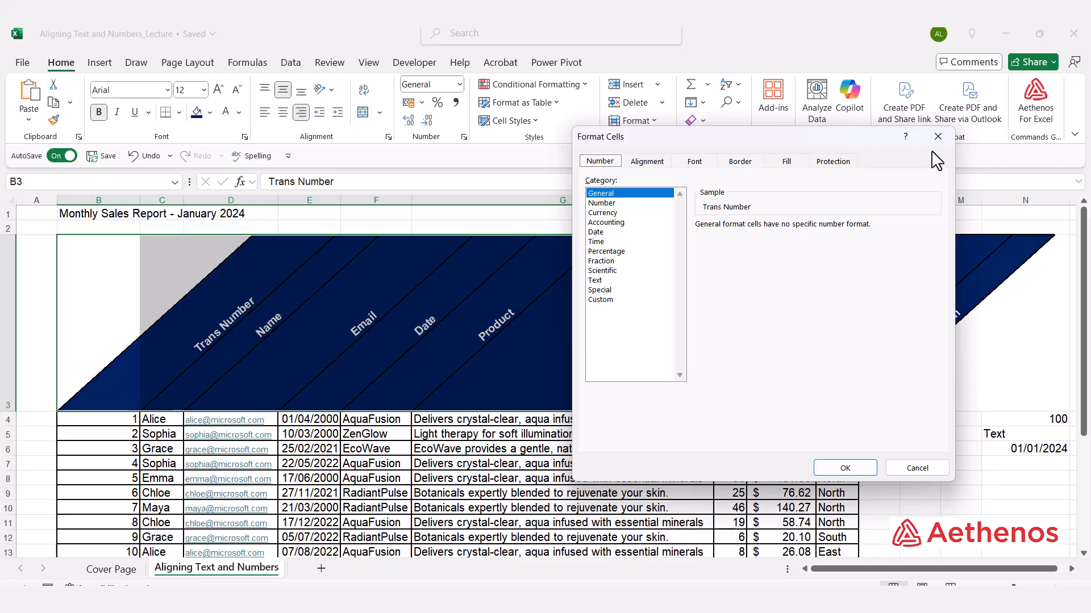
pyautogui.click(937, 137)
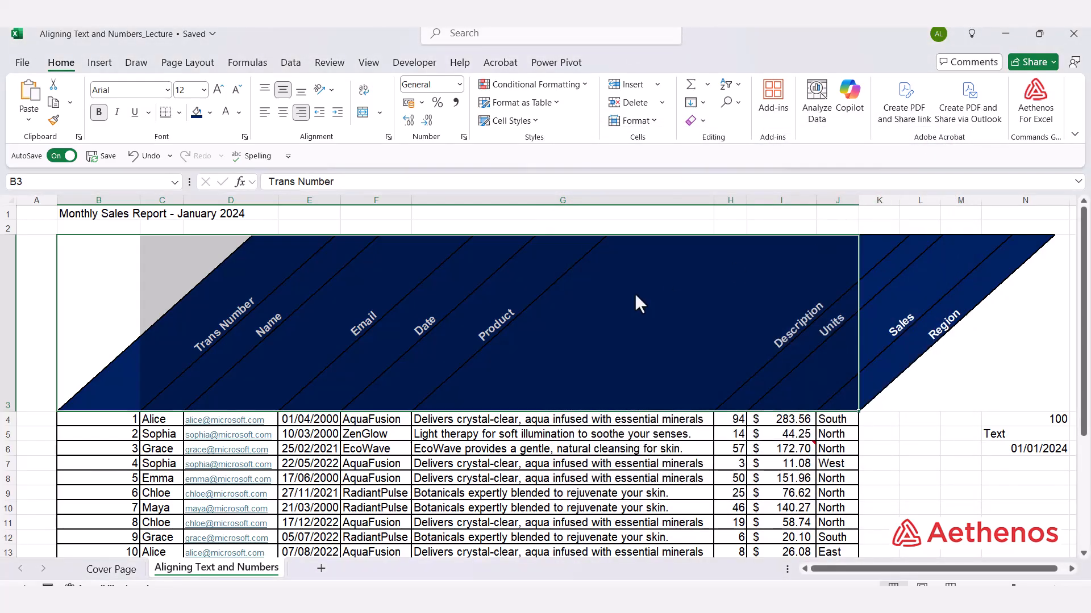
# Step: Undo the header row's orientation, extra height and middle-alignment changes, back to horizontal, top-aligned labels
pyautogui.hotkey('ctrl', 'z')
pyautogui.hotkey('ctrl', 'y')
pyautogui.hotkey('ctrl', 'y')
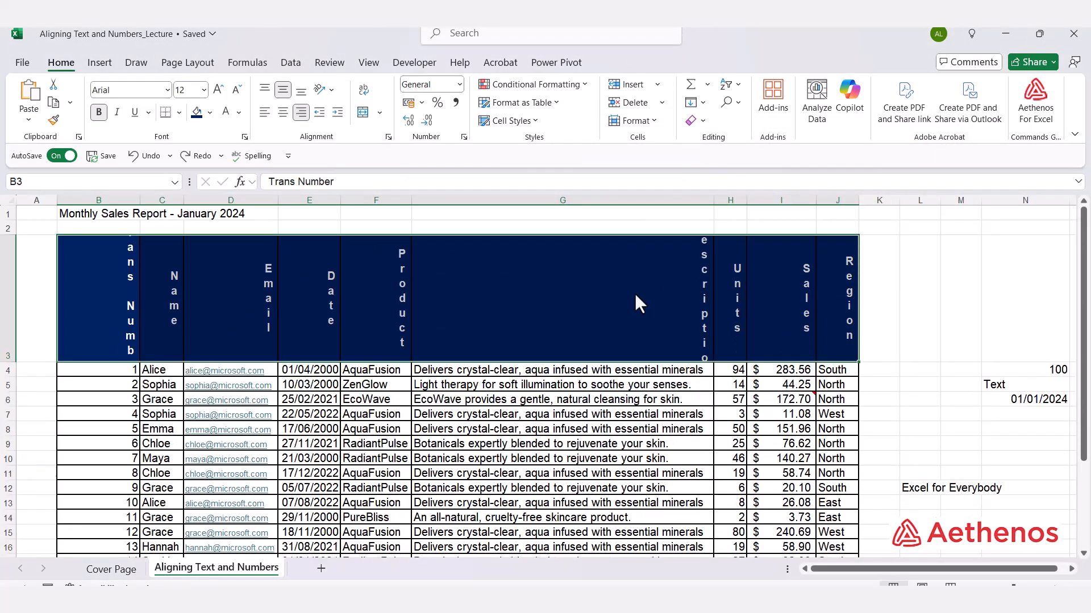
pyautogui.hotkey('ctrl', 'z')
pyautogui.hotkey('ctrl', 'z')
pyautogui.hotkey('ctrl', 'z')
pyautogui.hotkey('ctrl', 'z')
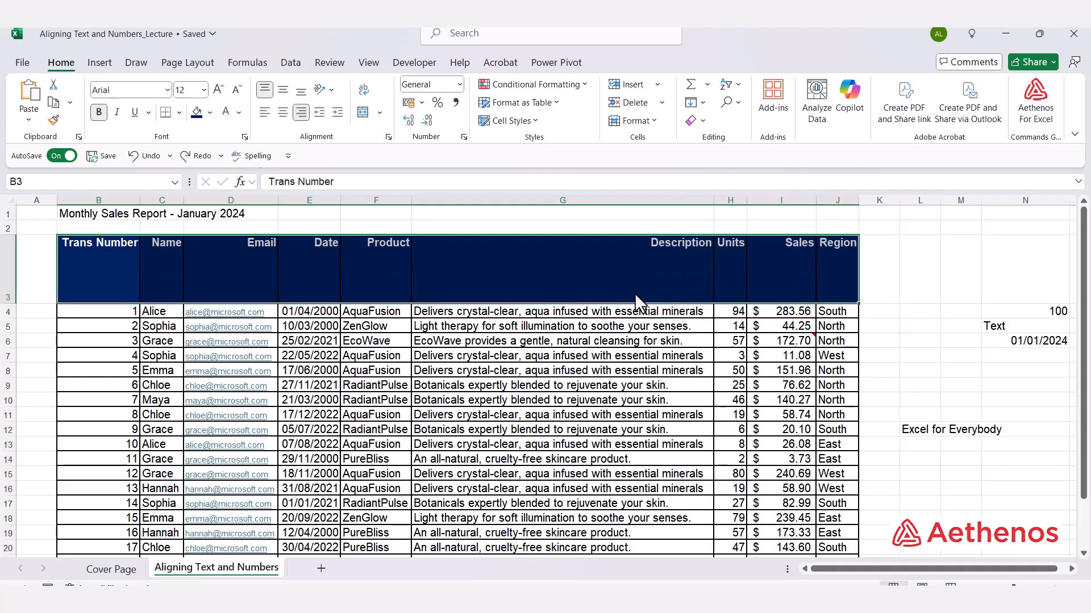
# Step: Undo the remaining header row changes, back to left-aligned labels and the original row height
pyautogui.hotkey('ctrl', 'z')
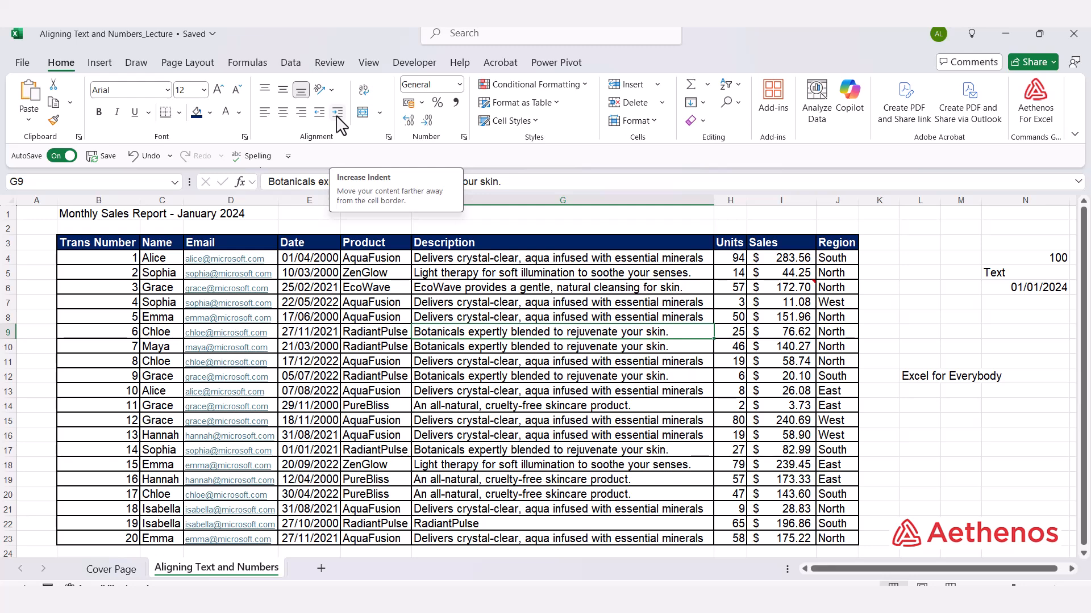
# Step: Increase the indent of the Description header in cell G3 by several levels
pyautogui.click(434, 241)
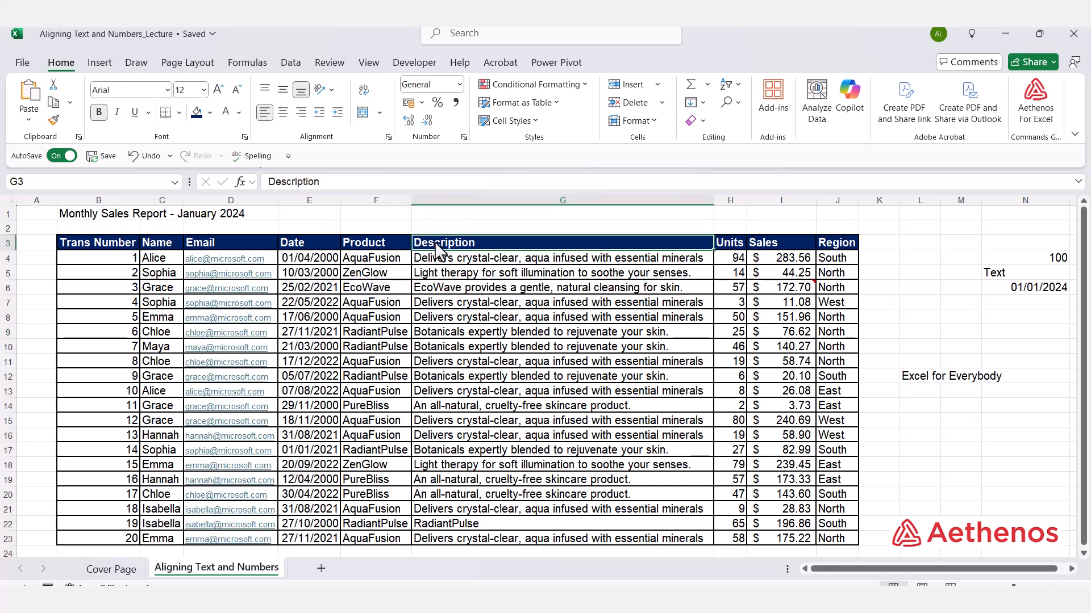
pyautogui.click(337, 112)
pyautogui.click(338, 112)
pyautogui.click(337, 112)
pyautogui.click(337, 112)
pyautogui.click(338, 112)
pyautogui.click(337, 112)
pyautogui.click(337, 112)
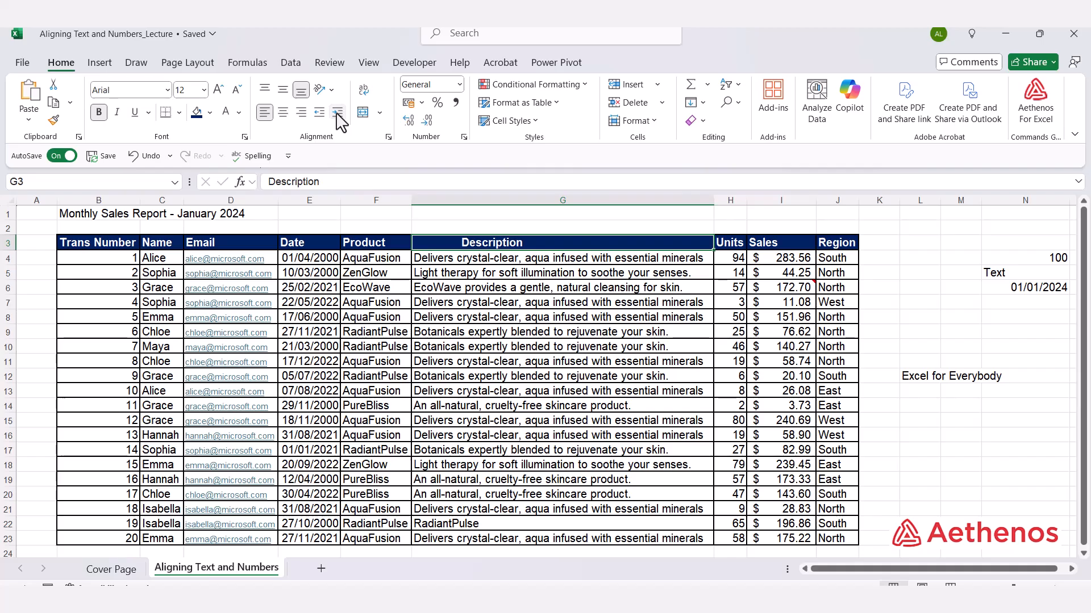
pyautogui.click(337, 112)
pyautogui.click(337, 113)
# Step: Decrease the indent of the Description header until its text sits against the left cell border again
pyautogui.click(319, 114)
pyautogui.click(318, 113)
pyautogui.click(319, 114)
pyautogui.click(318, 114)
pyautogui.click(318, 113)
pyautogui.click(318, 113)
pyautogui.click(319, 114)
pyautogui.click(319, 114)
pyautogui.click(320, 117)
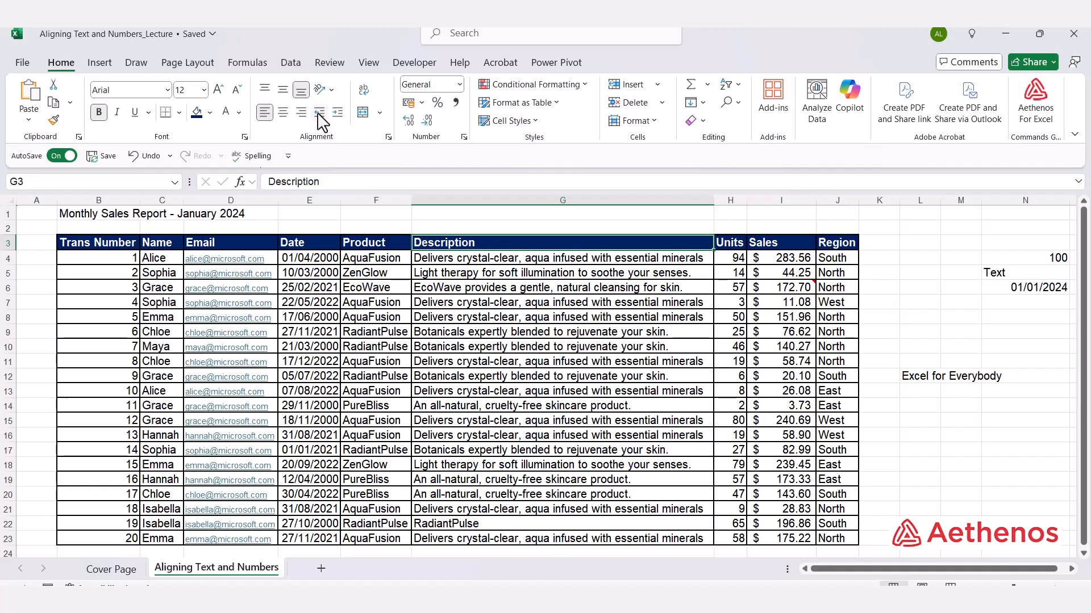
pyautogui.press('Up')
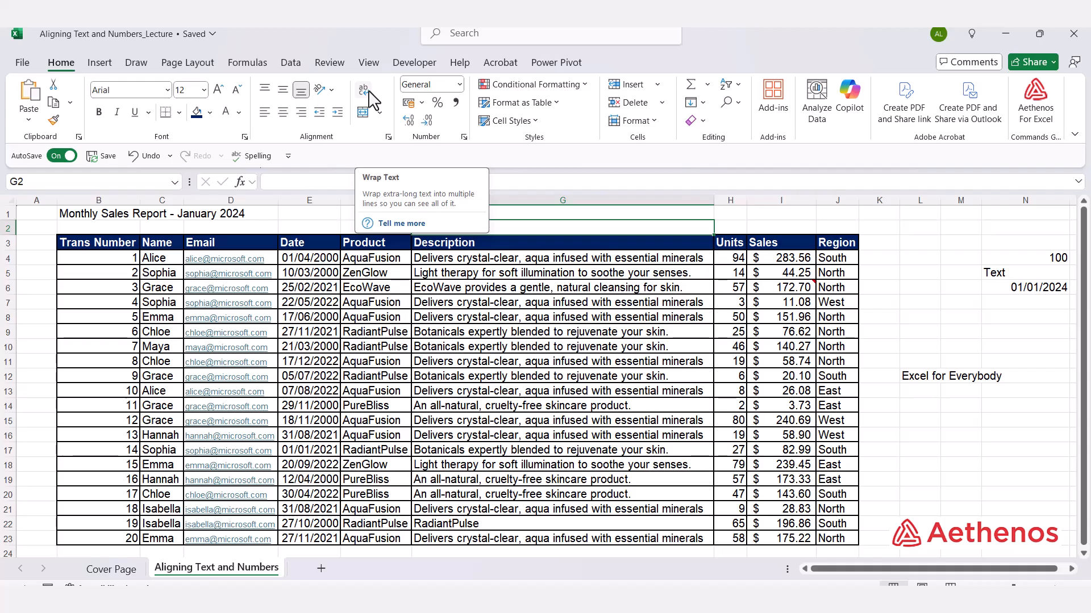
# Step: Narrow the Description column to less than half its width and wrap the text in cell G4
pyautogui.click(509, 260)
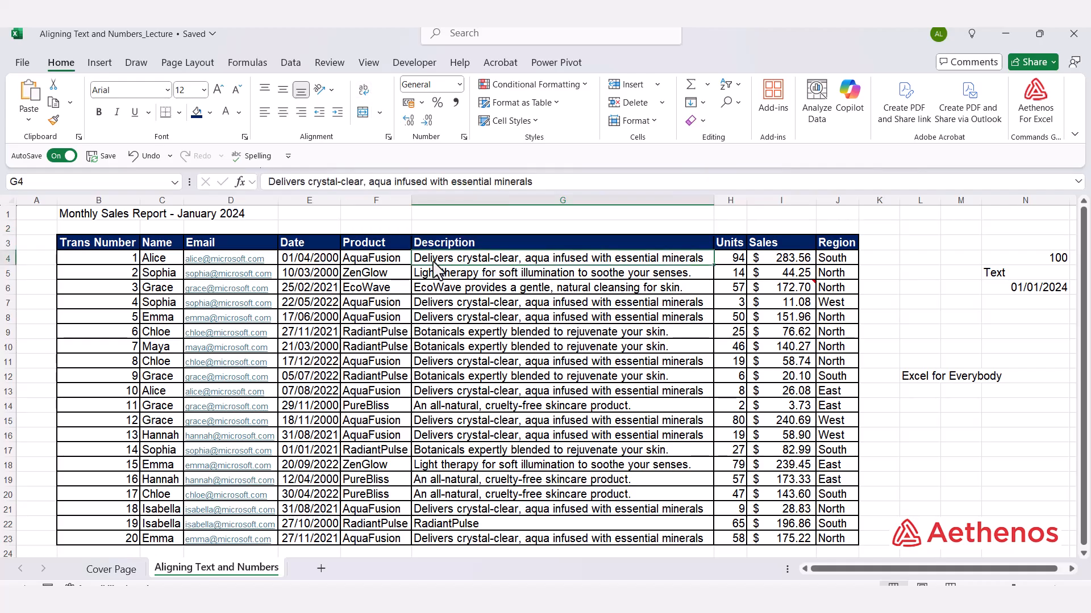
pyautogui.moveTo(714, 202); pyautogui.dragTo(538, 203)
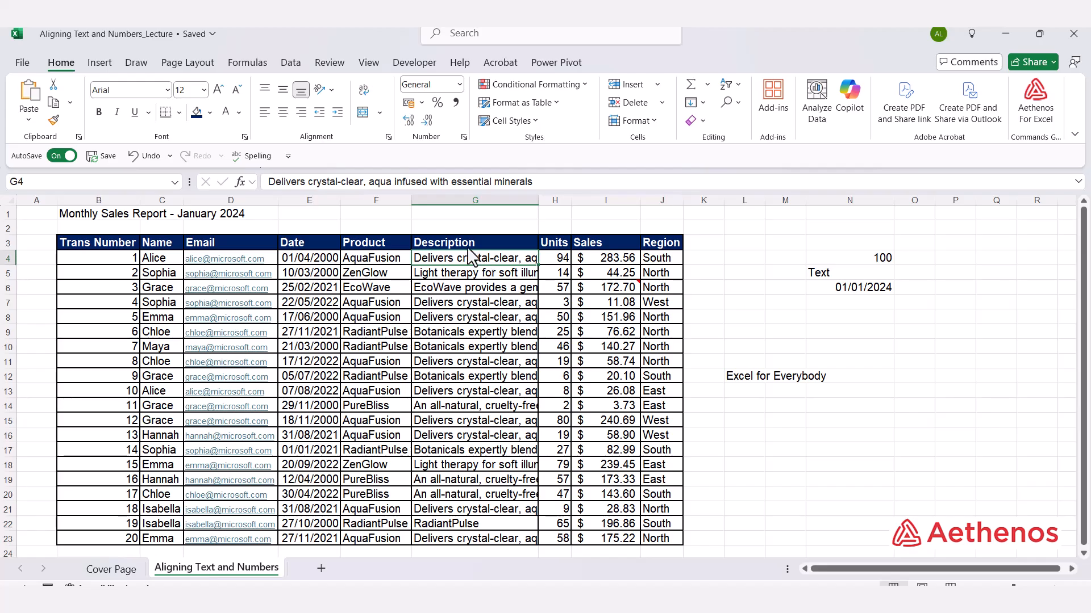
pyautogui.click(364, 91)
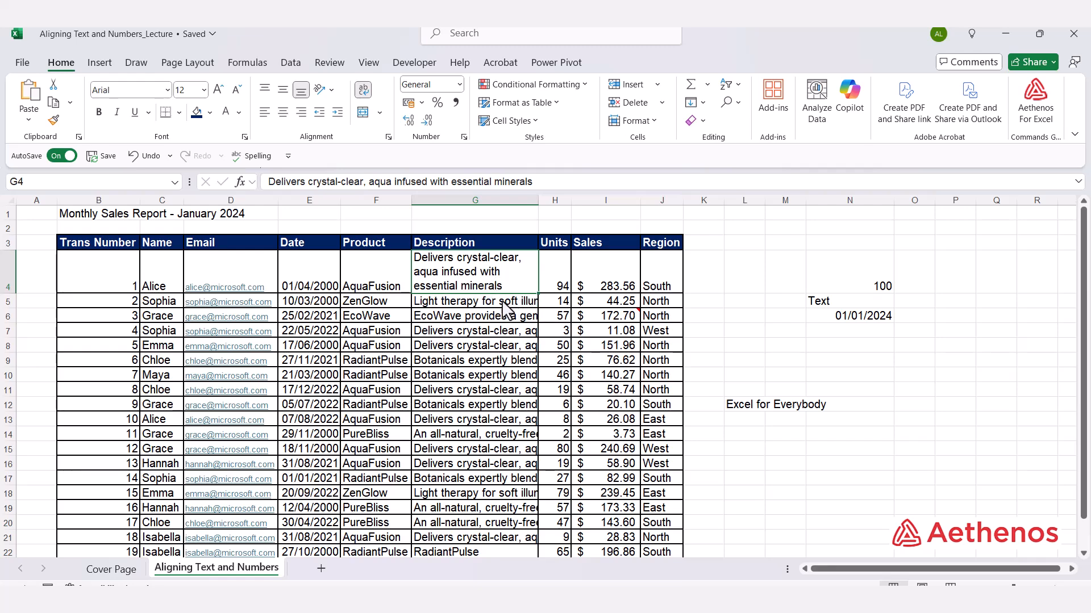
# Step: Wrap the text of the remaining product descriptions in cells G5 to G23
pyautogui.moveTo(502, 304); pyautogui.dragTo(501, 568)
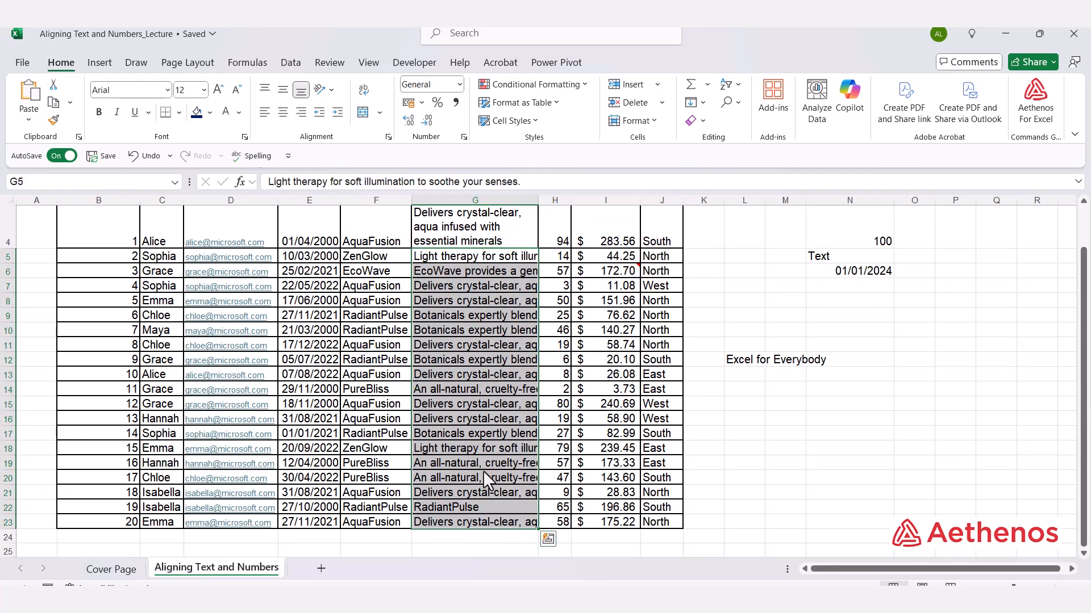
pyautogui.click(363, 89)
pyautogui.scroll(-1, 570, 340)
pyautogui.click(574, 373)
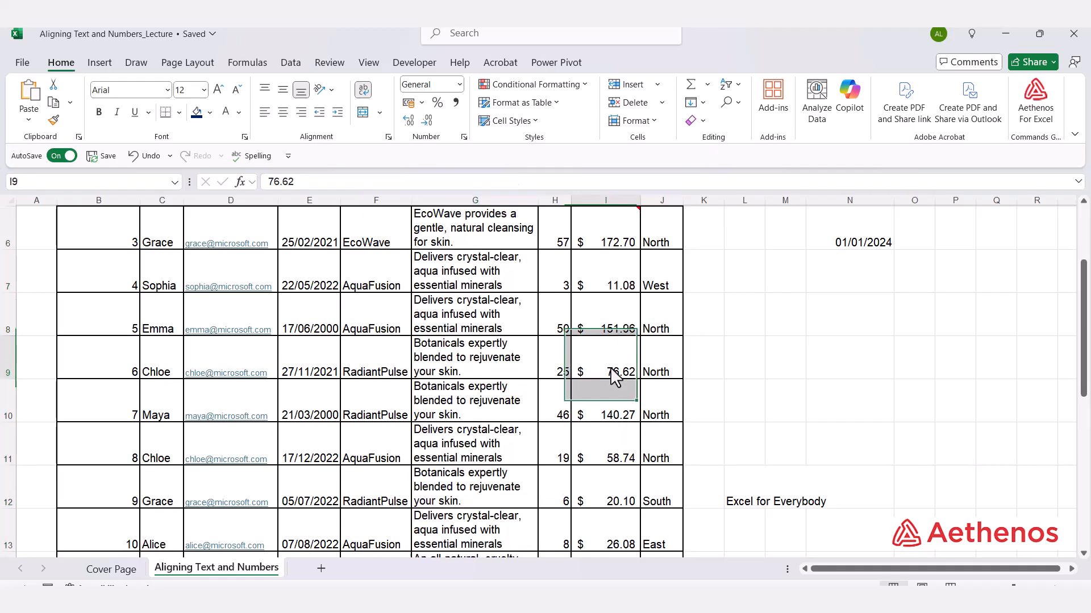
pyautogui.scroll(1, 539, 372)
pyautogui.scroll(1, 482, 369)
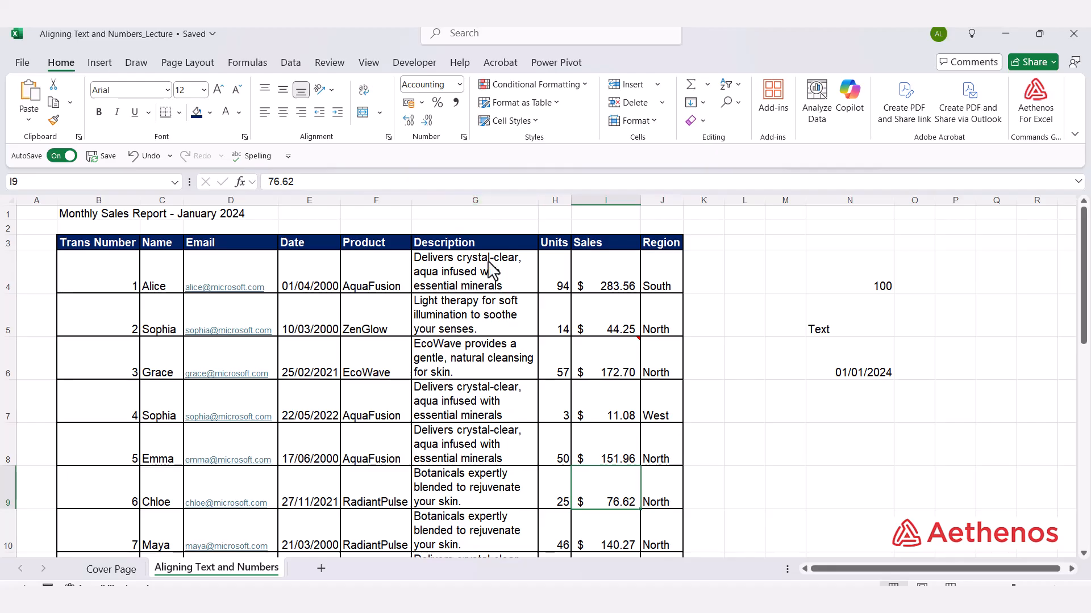
# Step: Undo the text wrapping and the narrowing of the Description column
pyautogui.hotkey('ctrl', 'z')
pyautogui.hotkey('ctrl', 'z')
pyautogui.hotkey('ctrl', 'z')
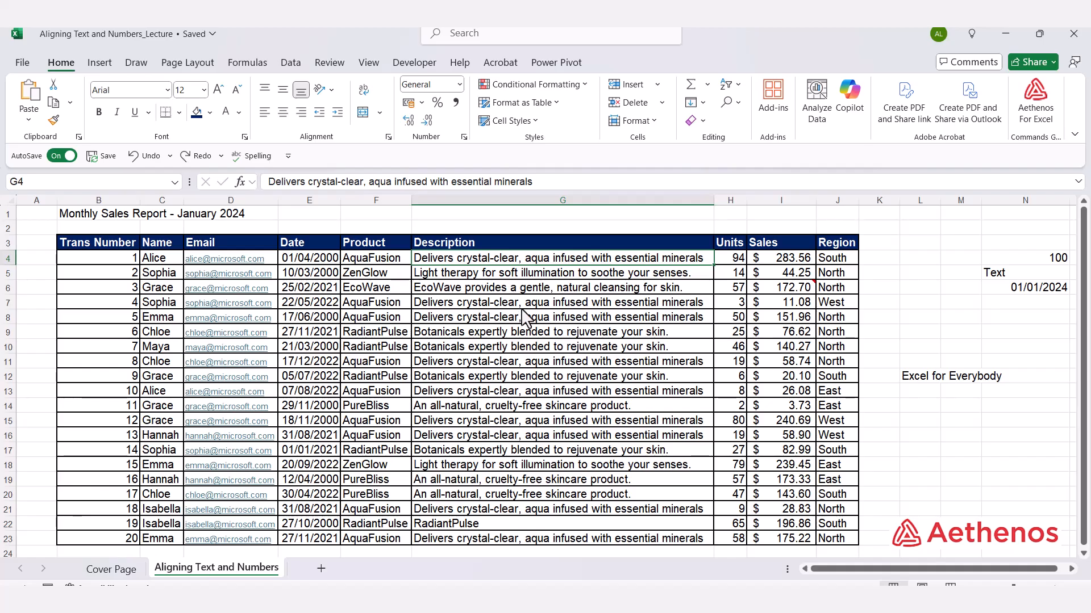
pyautogui.click(523, 308)
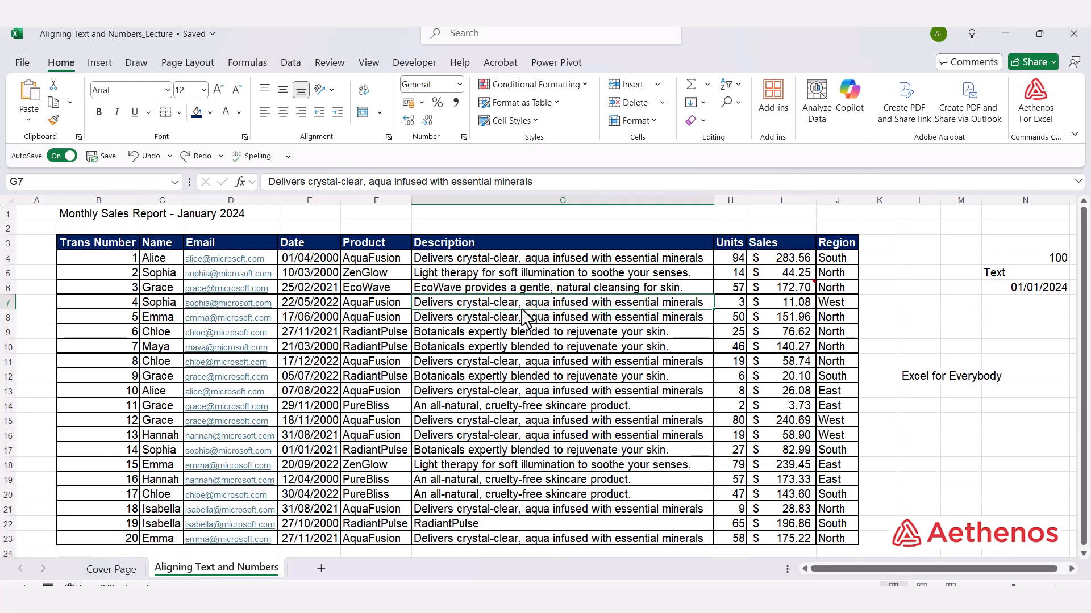
# Step: Try a manual line break after "Delivers crystal-clear," in cell G4 and undo it
pyautogui.click(465, 264)
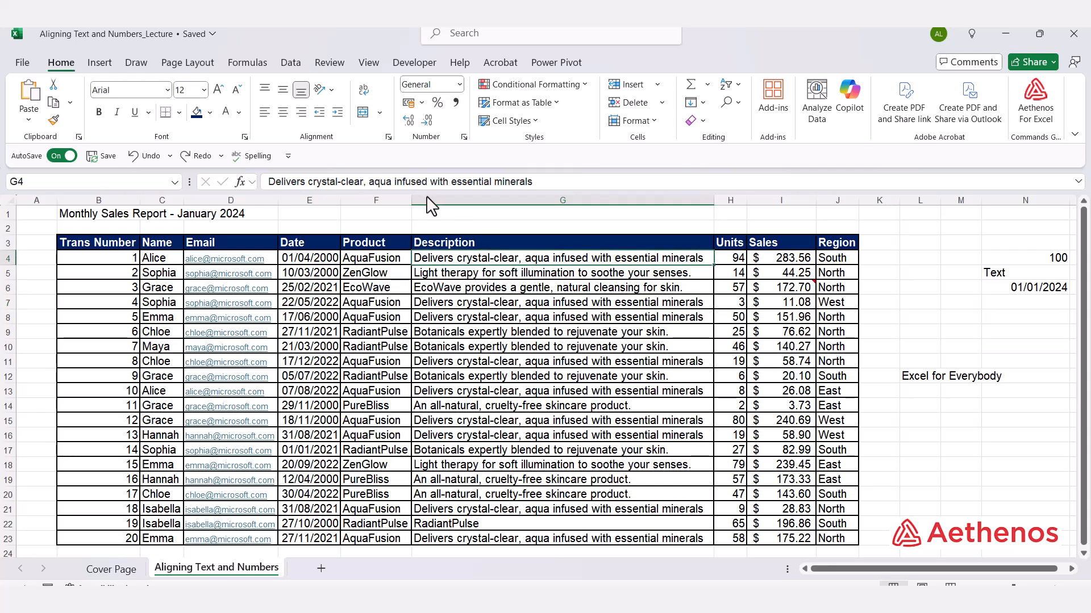
pyautogui.click(368, 182)
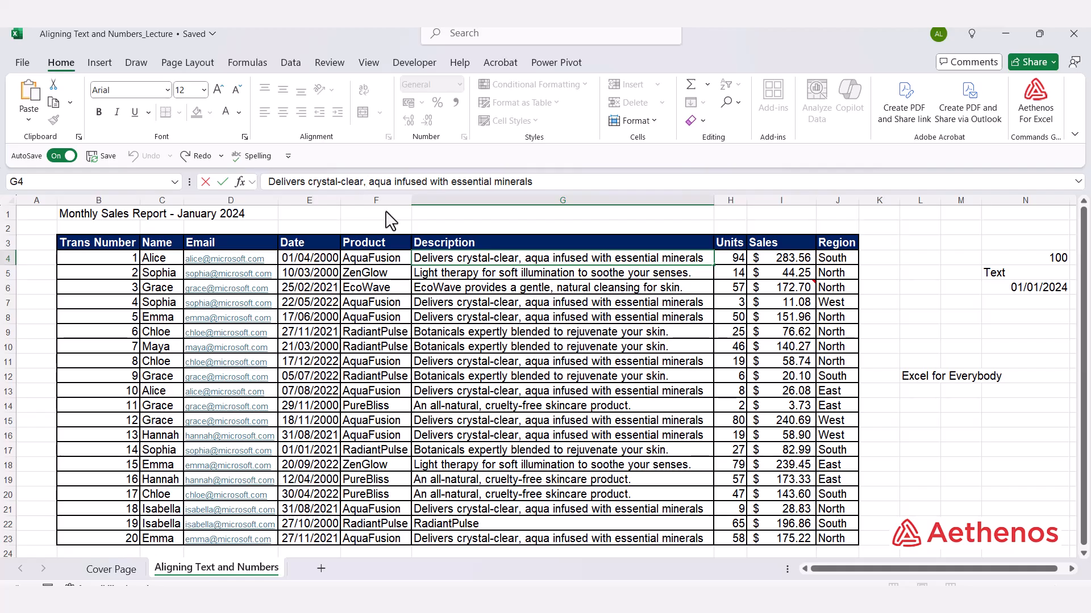
pyautogui.hotkey('alt', 'Return')
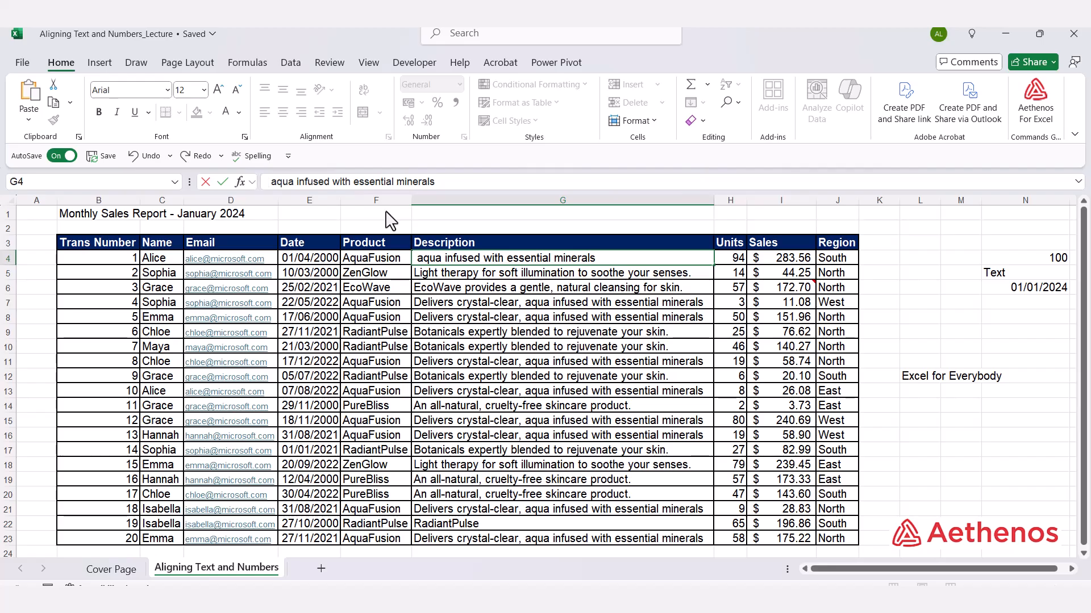
pyautogui.press('Return')
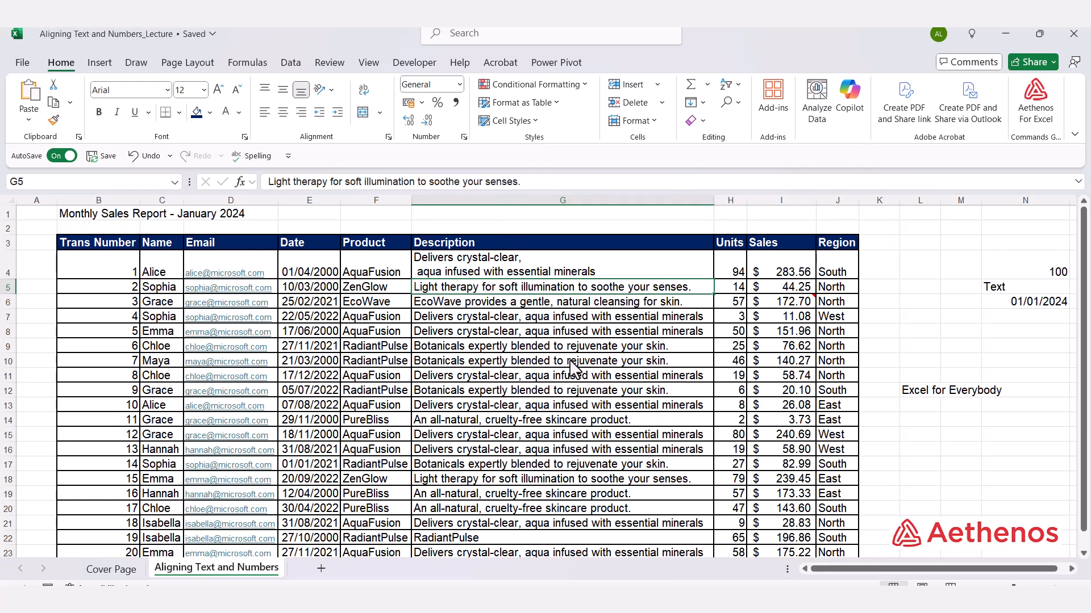
pyautogui.hotkey('ctrl', 'z')
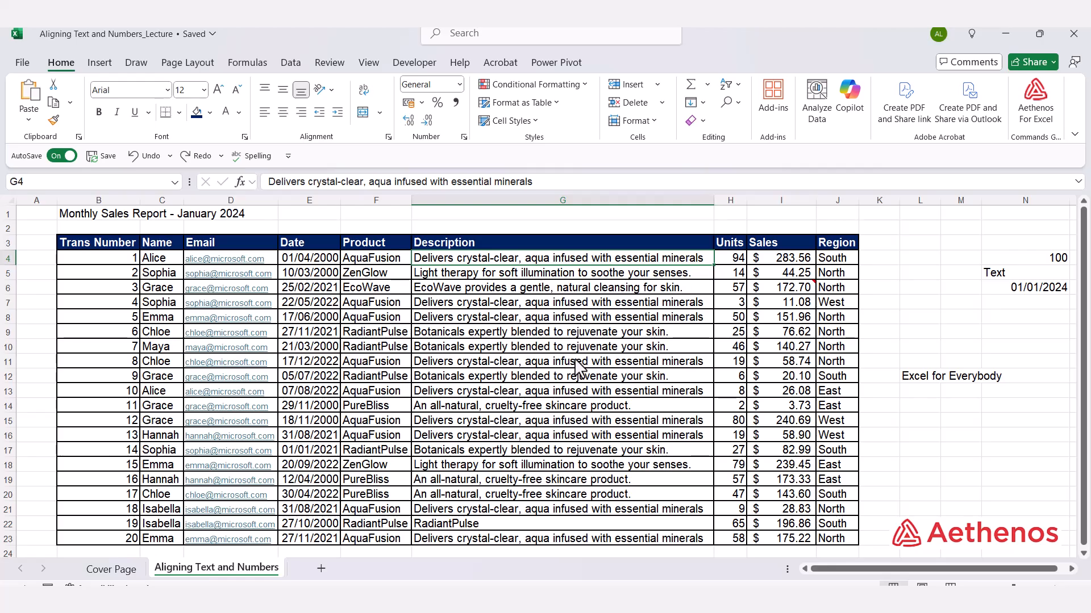
# Step: Enter "I want to go to next line" in cell G25, with a manual line break before "go"
pyautogui.scroll(-4, 494, 281)
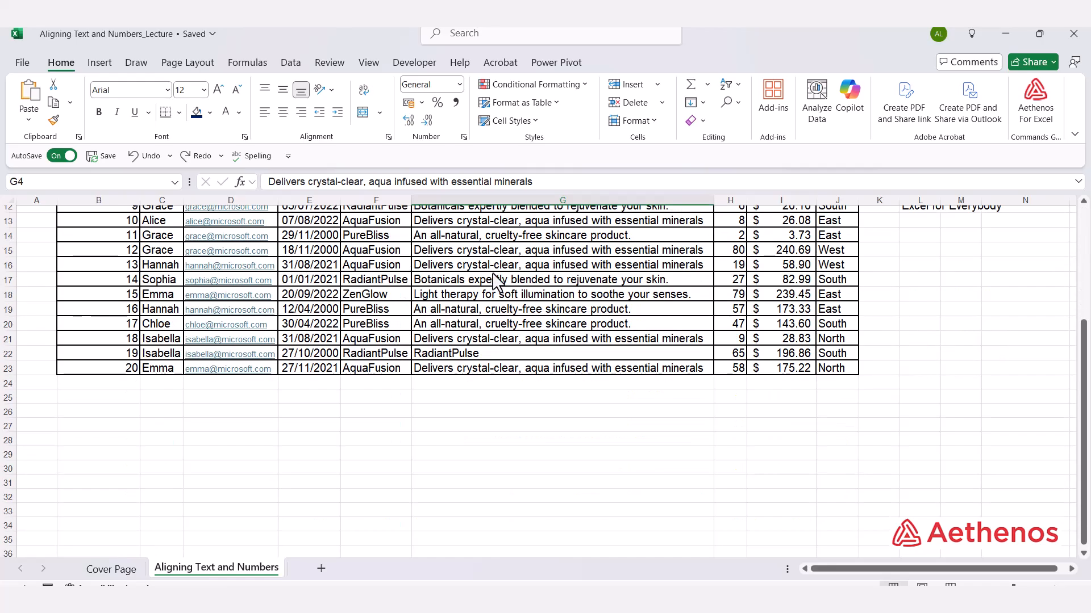
pyautogui.click(471, 400)
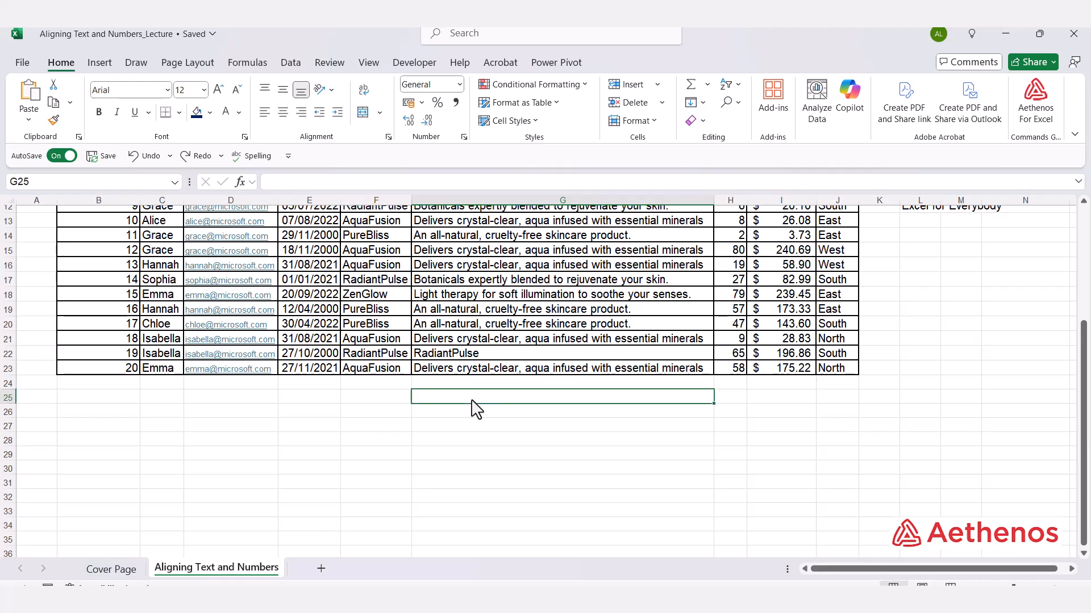
pyautogui.click(312, 184)
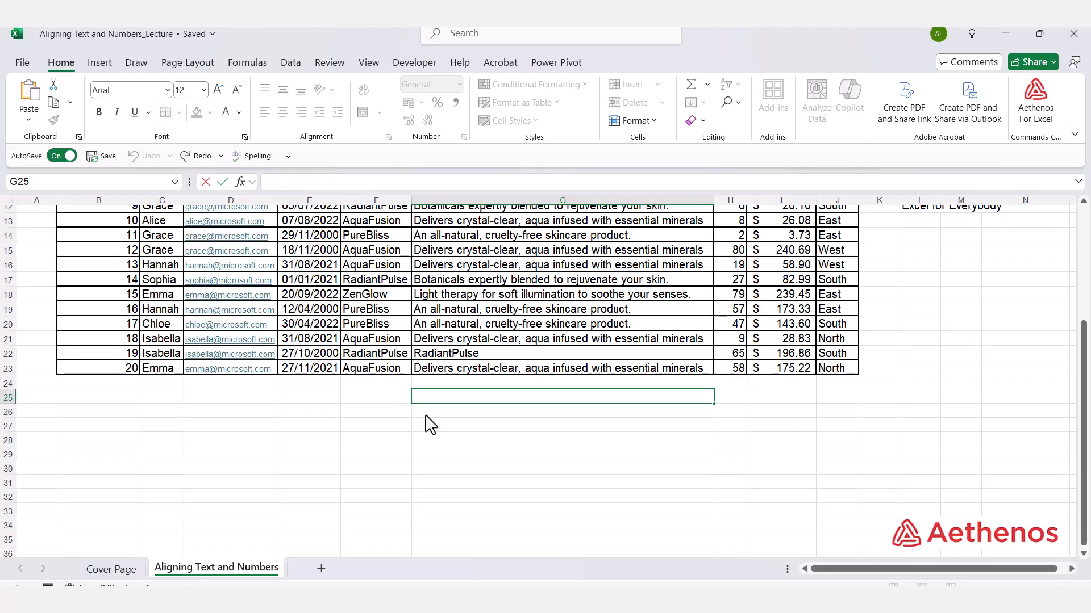
pyautogui.hotkey('ctrl', 'i')
pyautogui.write('a')
pyautogui.press('BackSpace')
pyautogui.write('I want')
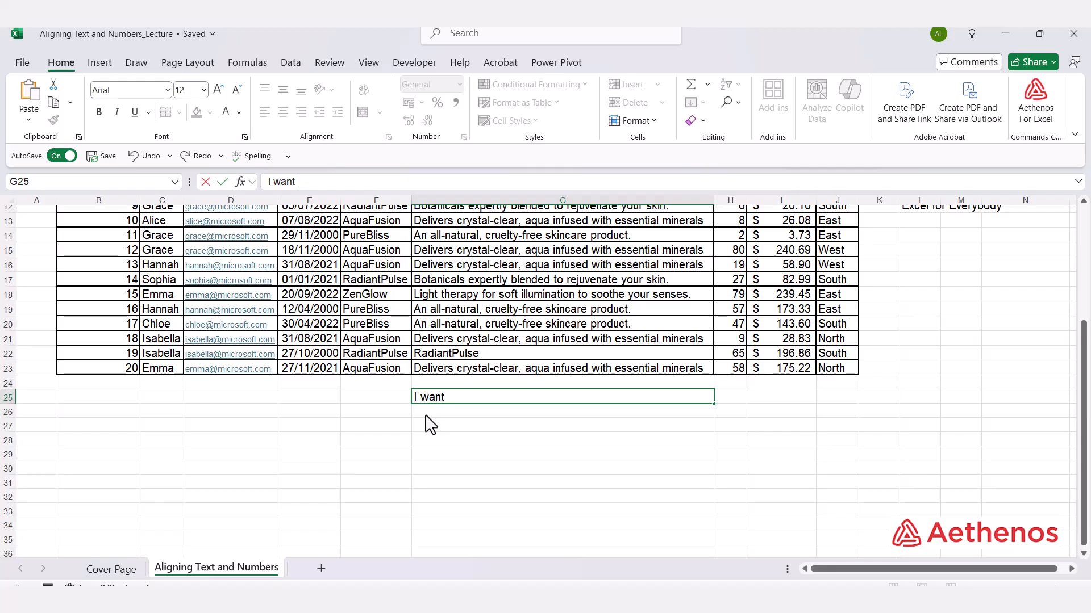
pyautogui.write(' ti')
pyautogui.write('o go ')
pyautogui.write('to')
pyautogui.write(' next')
pyautogui.write(' I')
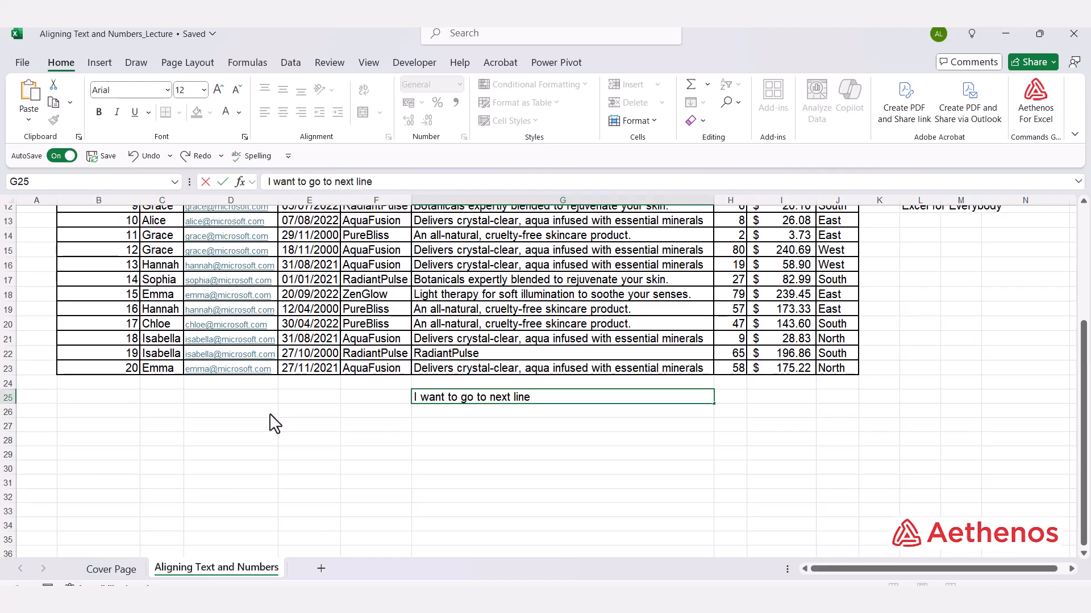
pyautogui.hotkey('alt', 'Return')
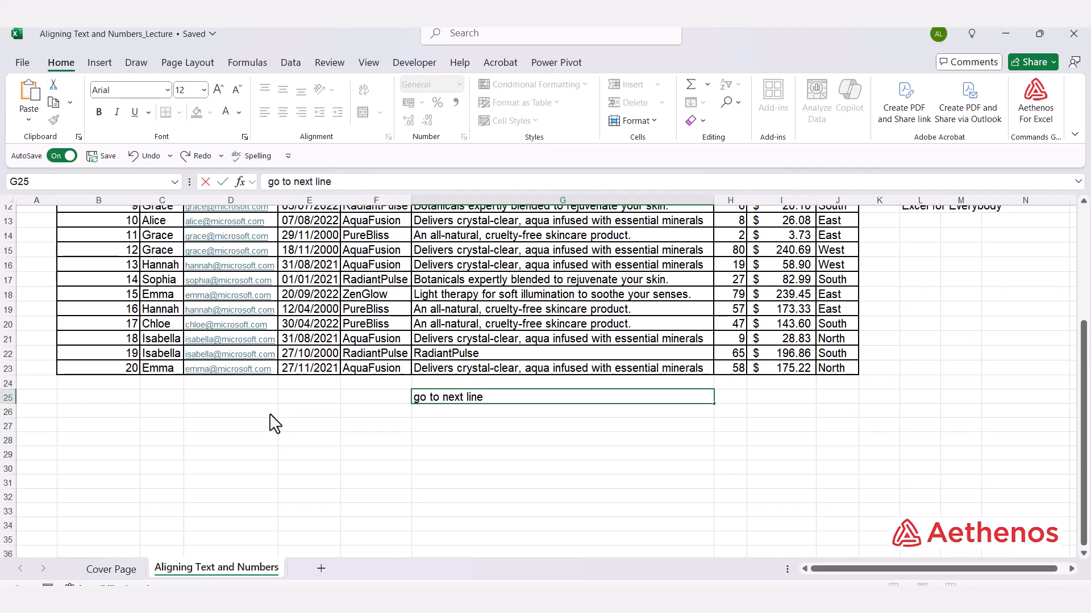
pyautogui.press('Return')
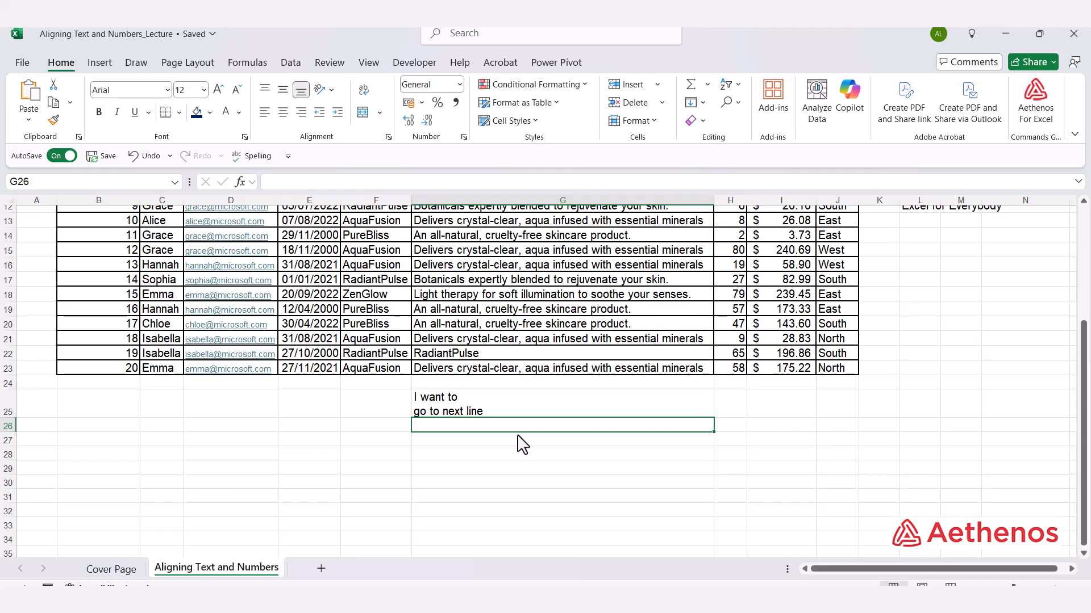
# Step: Merge and center the report title across cells B1 to J1
pyautogui.scroll(3, 564, 478)
pyautogui.scroll(1, 564, 477)
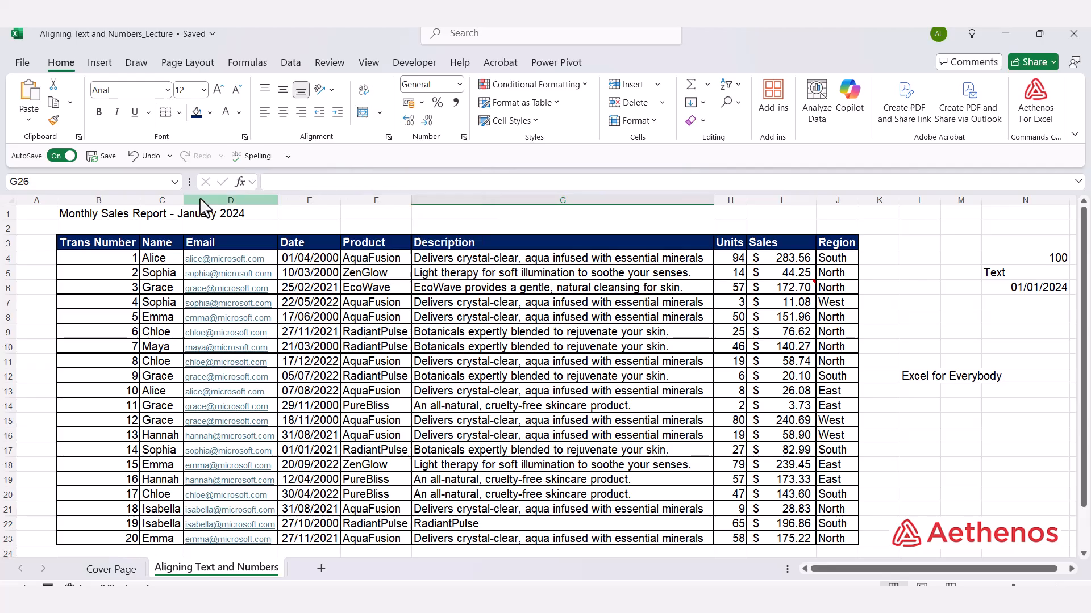
pyautogui.moveTo(87, 216); pyautogui.dragTo(748, 220)
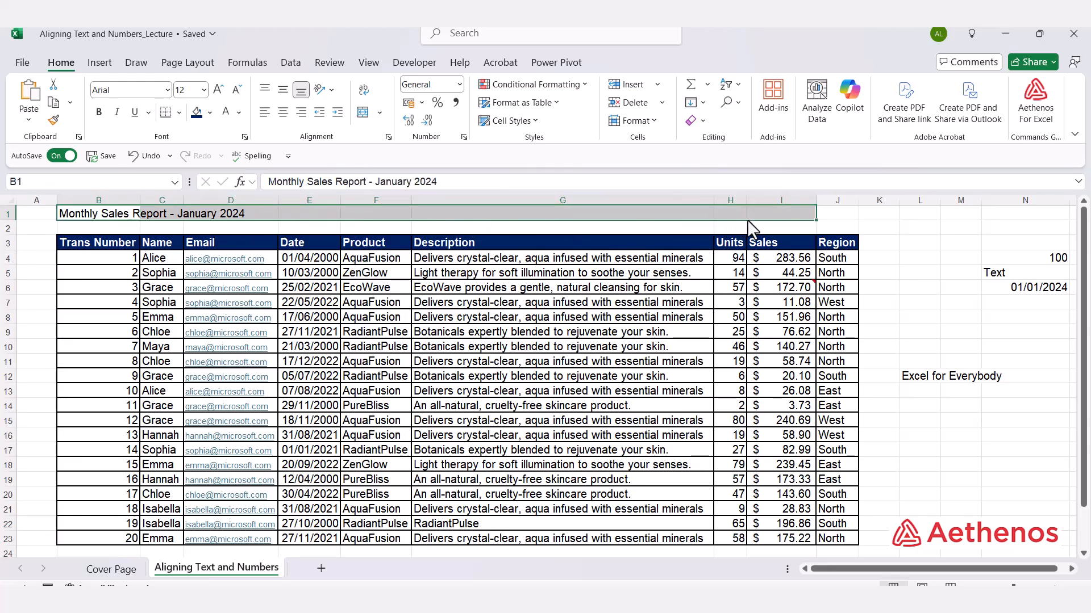
pyautogui.click(120, 223)
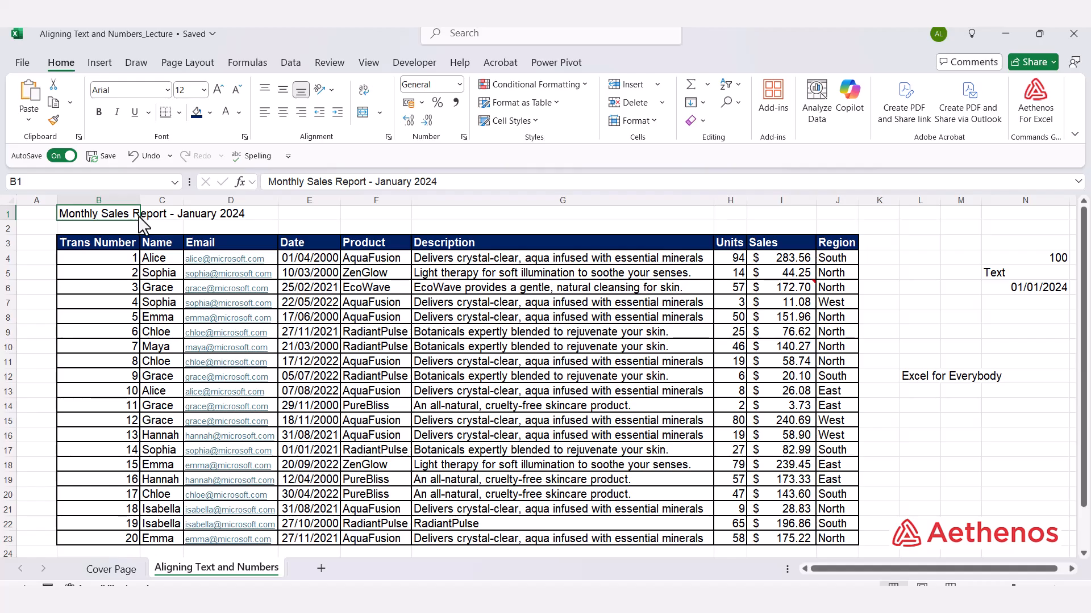
pyautogui.click(164, 221)
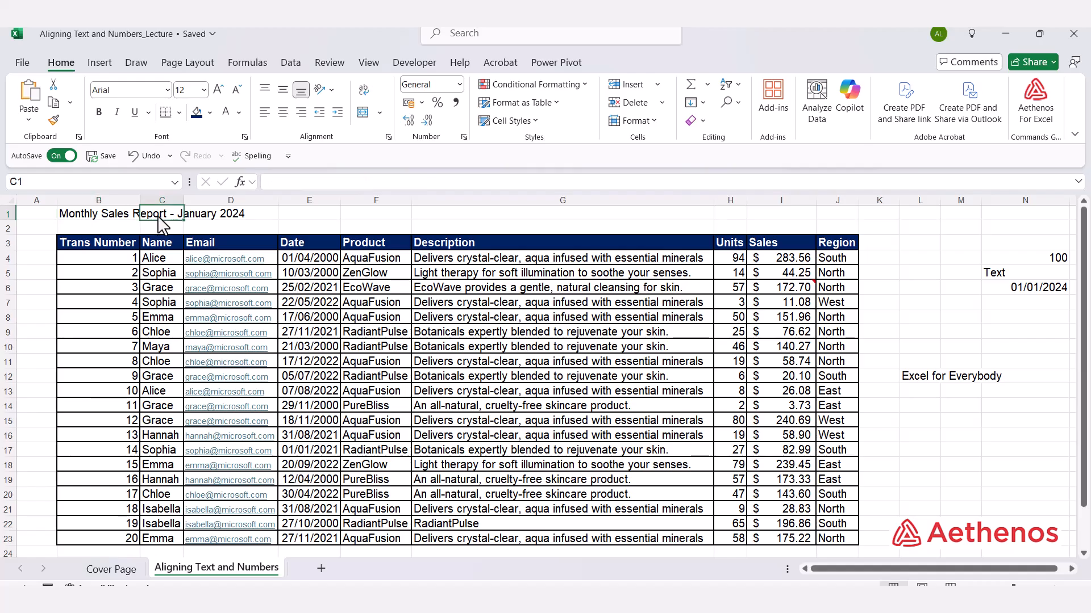
pyautogui.moveTo(125, 222); pyautogui.dragTo(328, 221)
pyautogui.moveTo(544, 225); pyautogui.dragTo(829, 227)
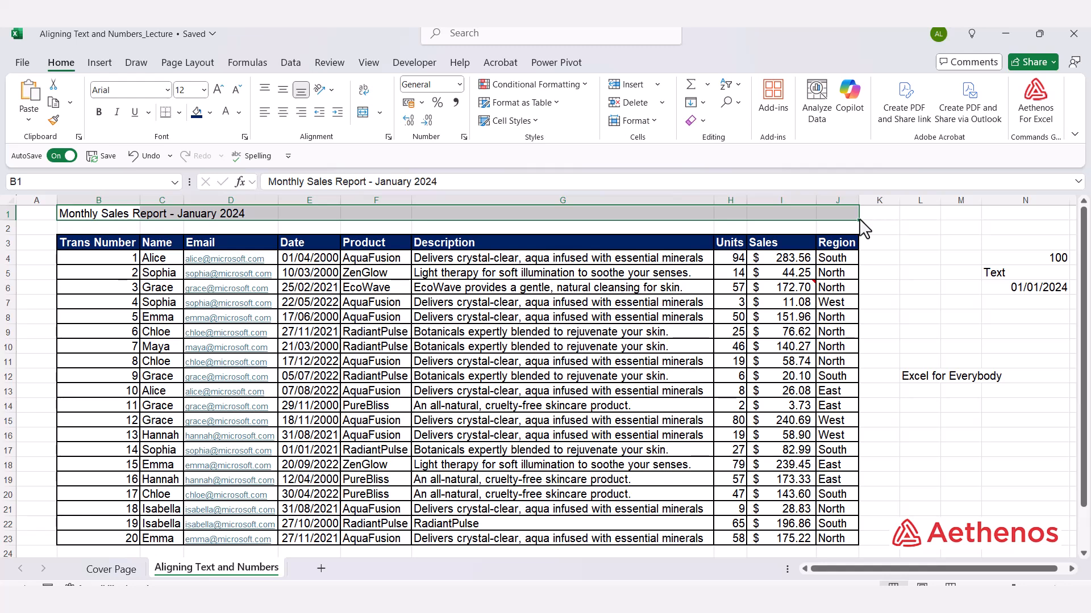
pyautogui.click(380, 116)
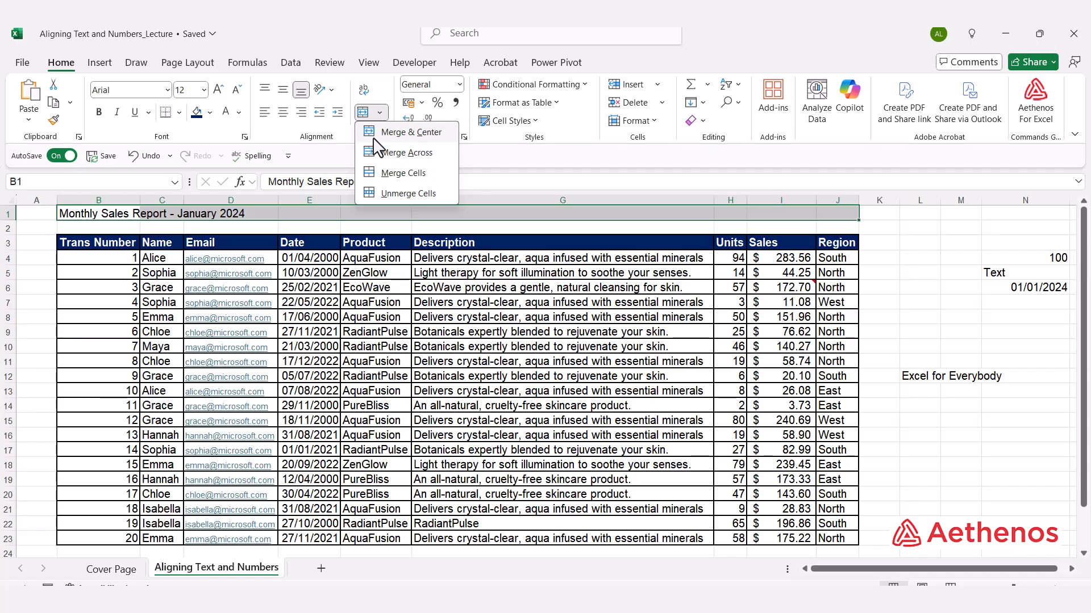
pyautogui.click(405, 136)
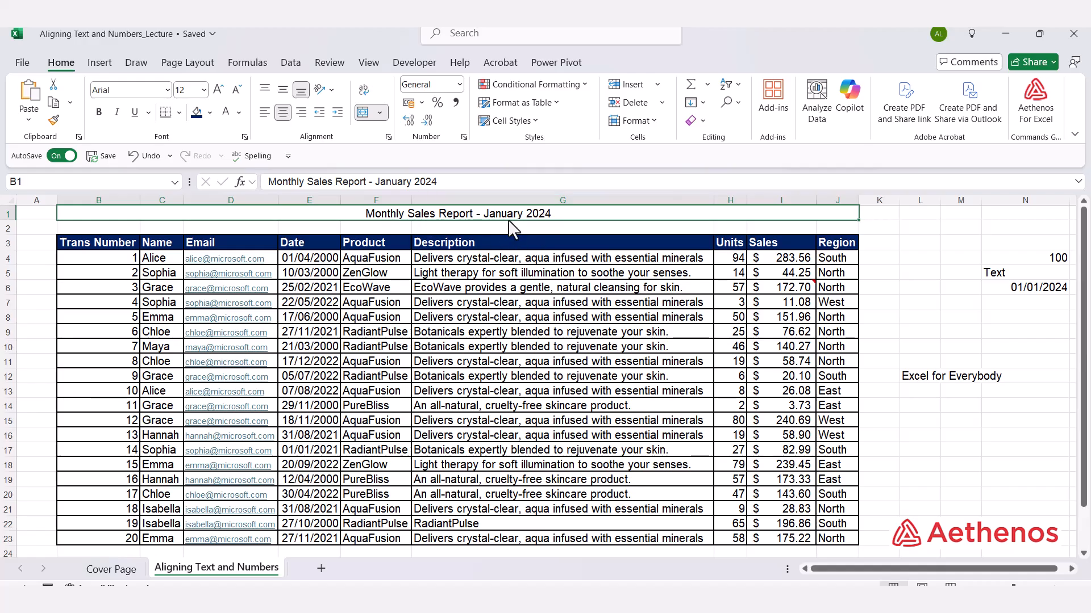
# Step: Undo the Merge & Center on the report title
pyautogui.hotkey('ctrl', 'z')
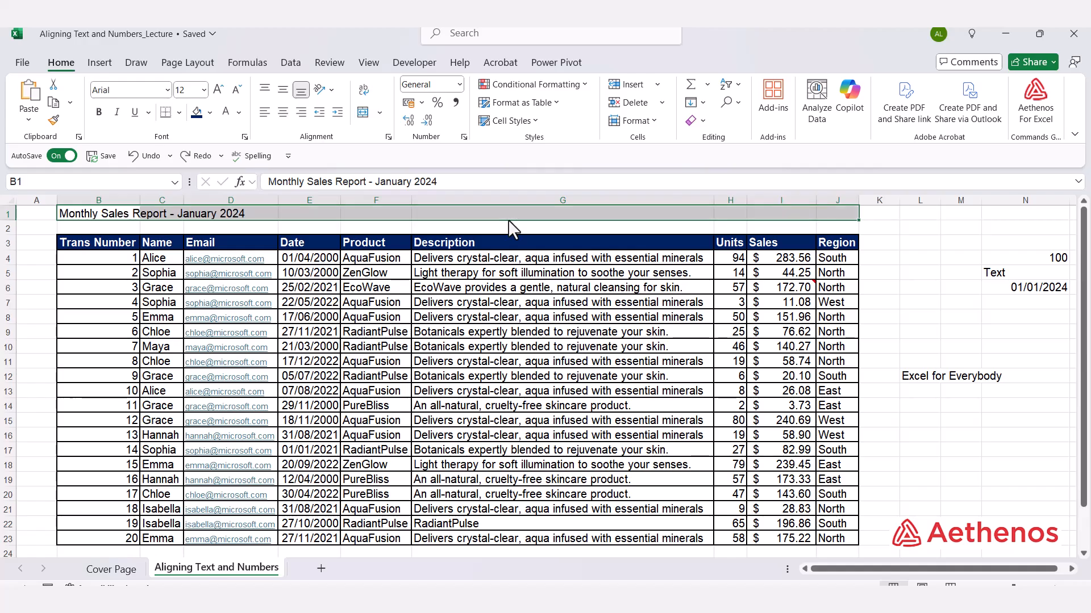
pyautogui.click(263, 227)
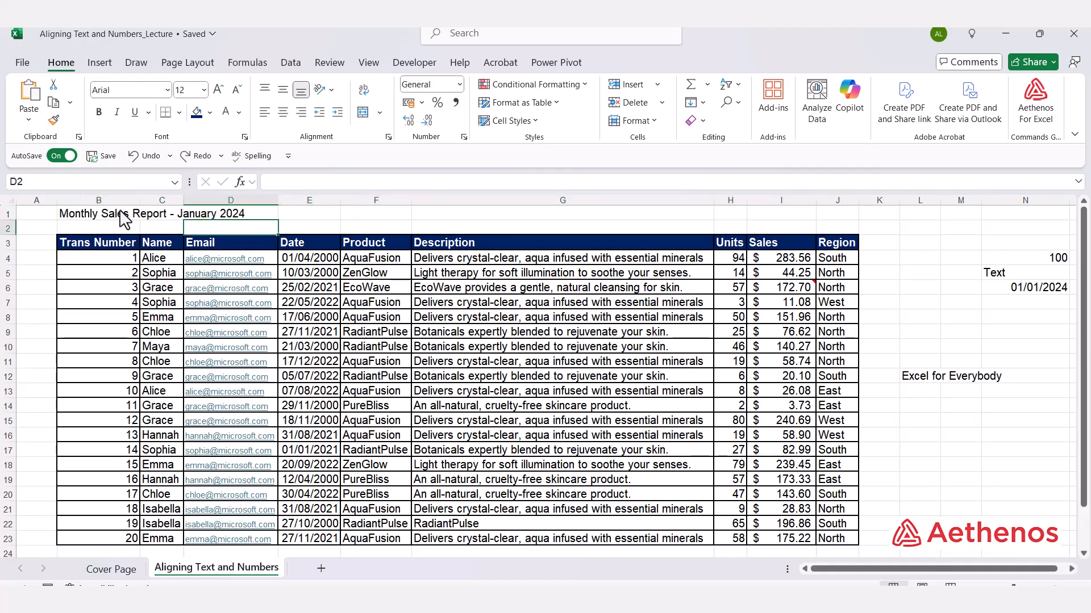
# Step: Try Merge Across on the report title over cells B1 to J1, then undo it
pyautogui.click(86, 211)
pyautogui.moveTo(89, 219); pyautogui.dragTo(827, 229)
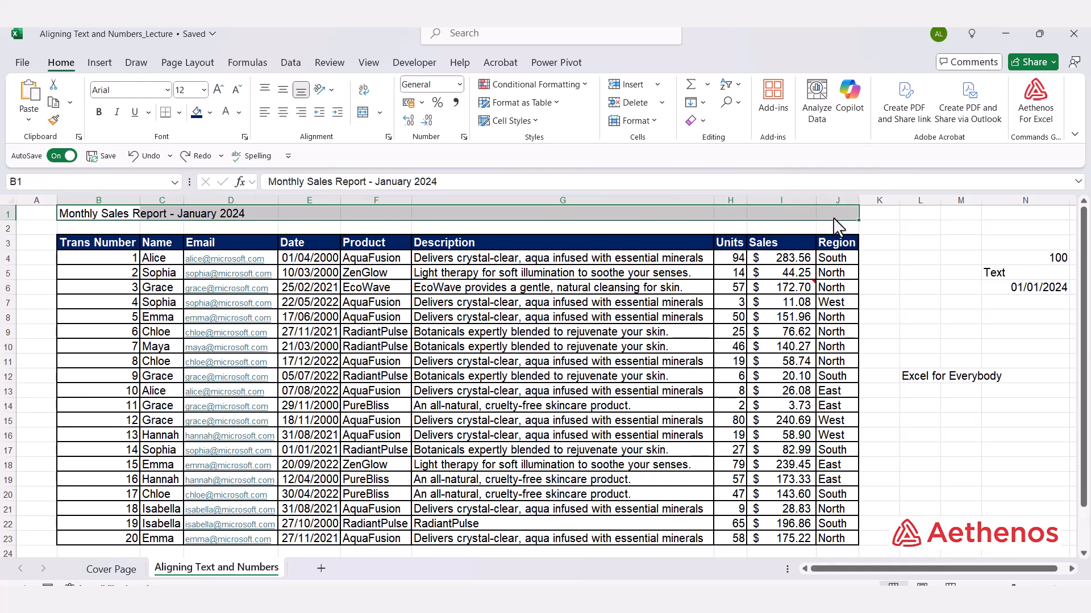
pyautogui.click(380, 112)
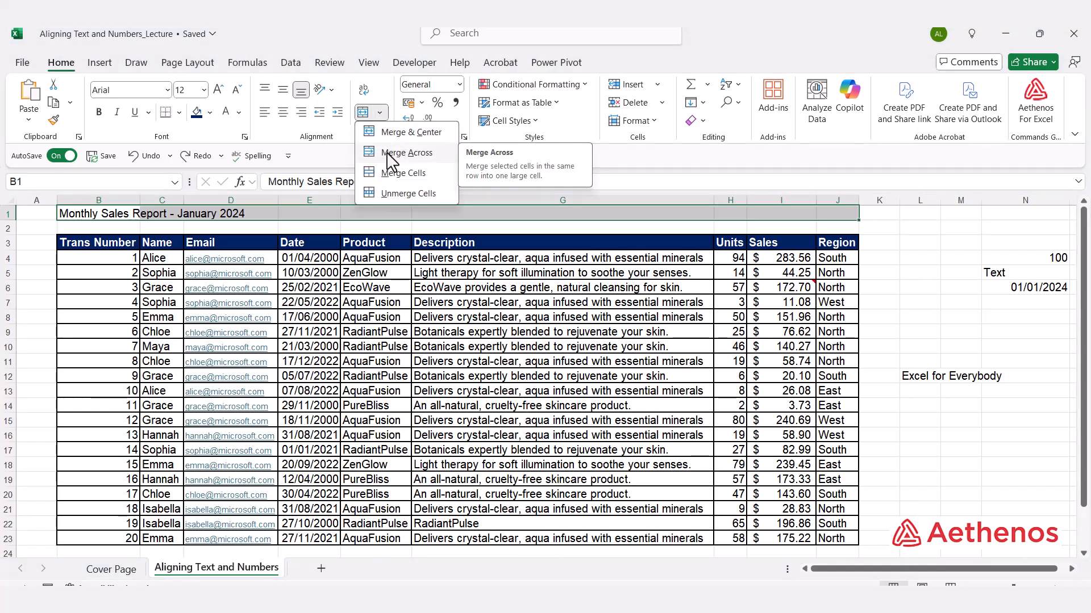
pyautogui.click(386, 152)
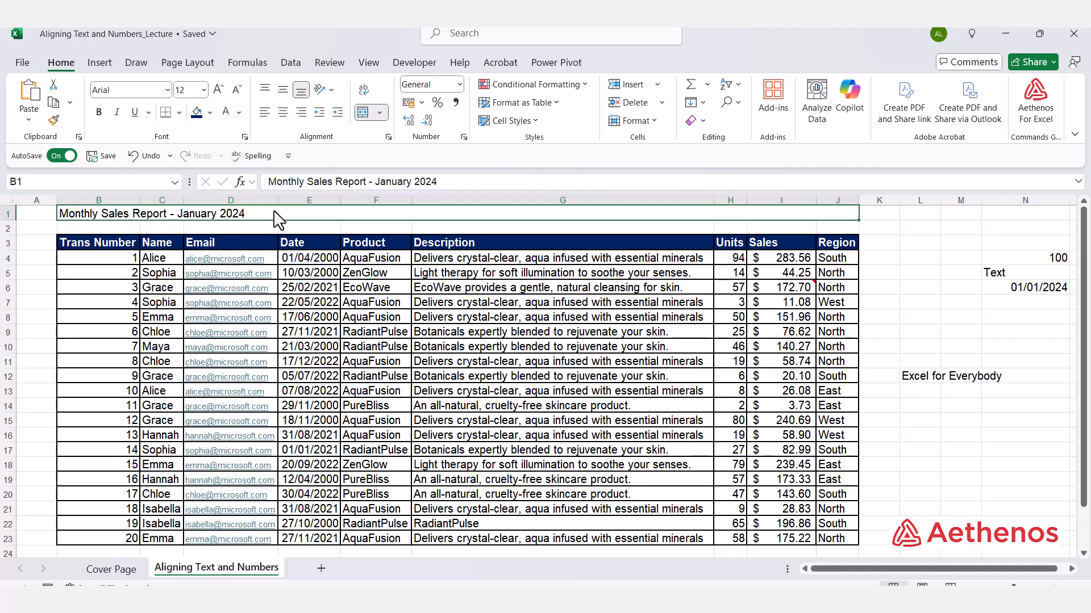
pyautogui.click(309, 227)
pyautogui.click(316, 215)
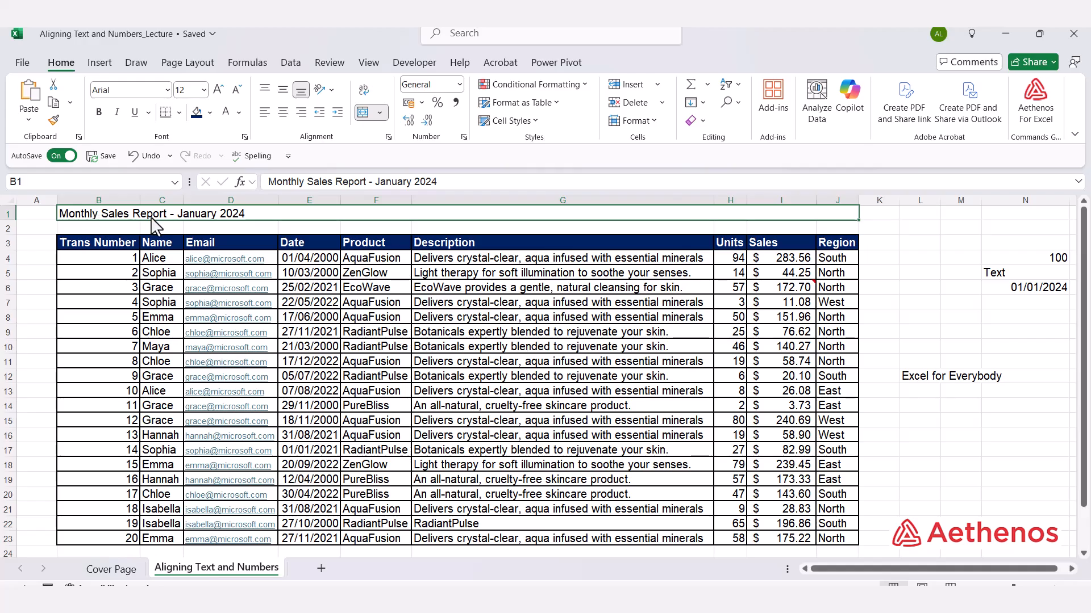
pyautogui.click(140, 156)
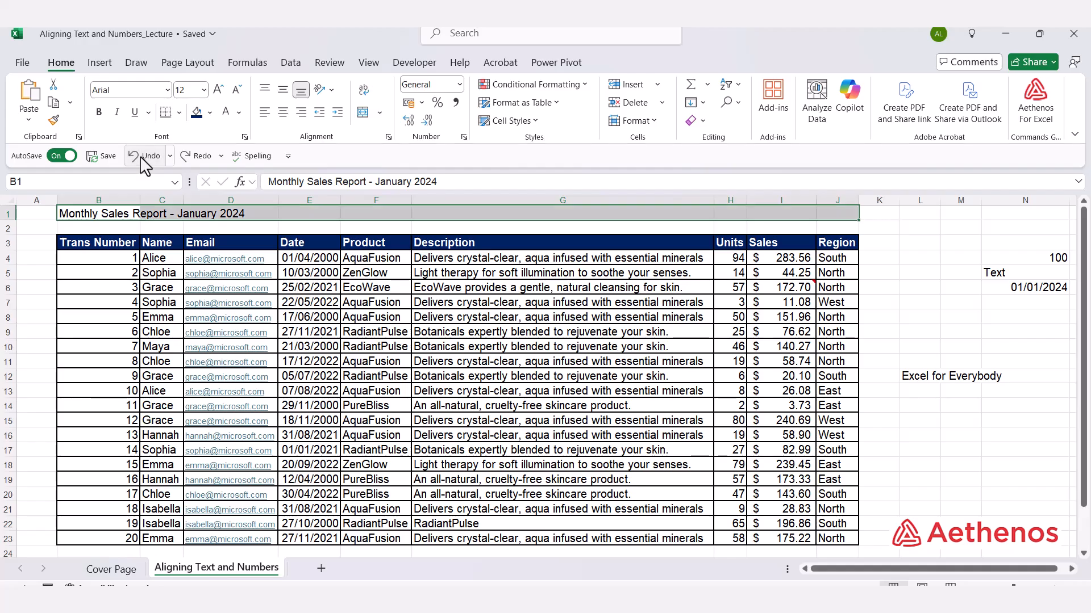
# Step: Try Merge Cells on the report title over cells B1 to J1, then undo it
pyautogui.click(378, 113)
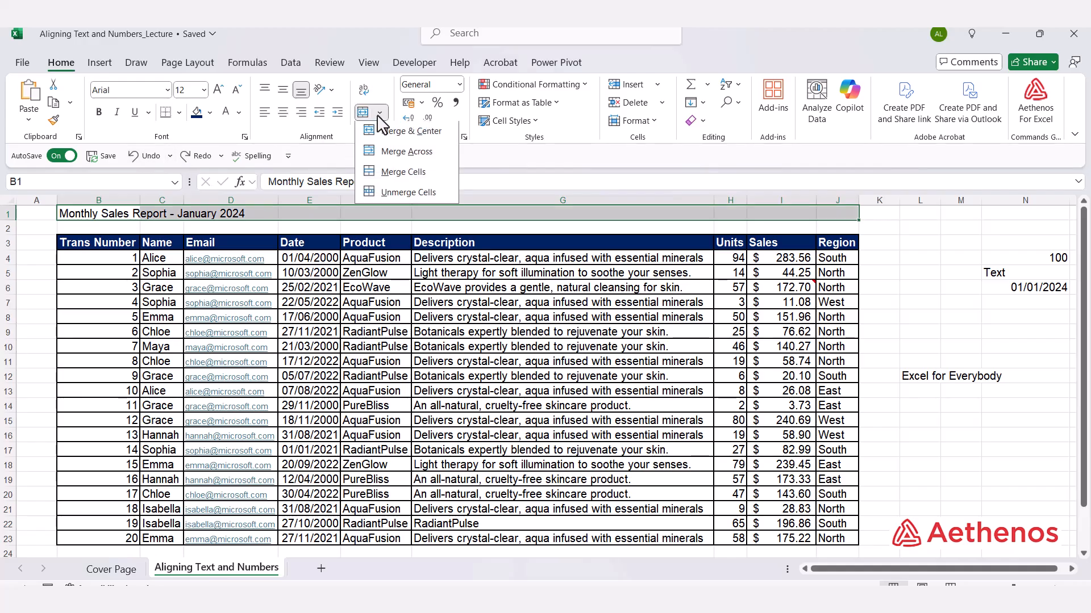
pyautogui.click(392, 173)
pyautogui.click(272, 230)
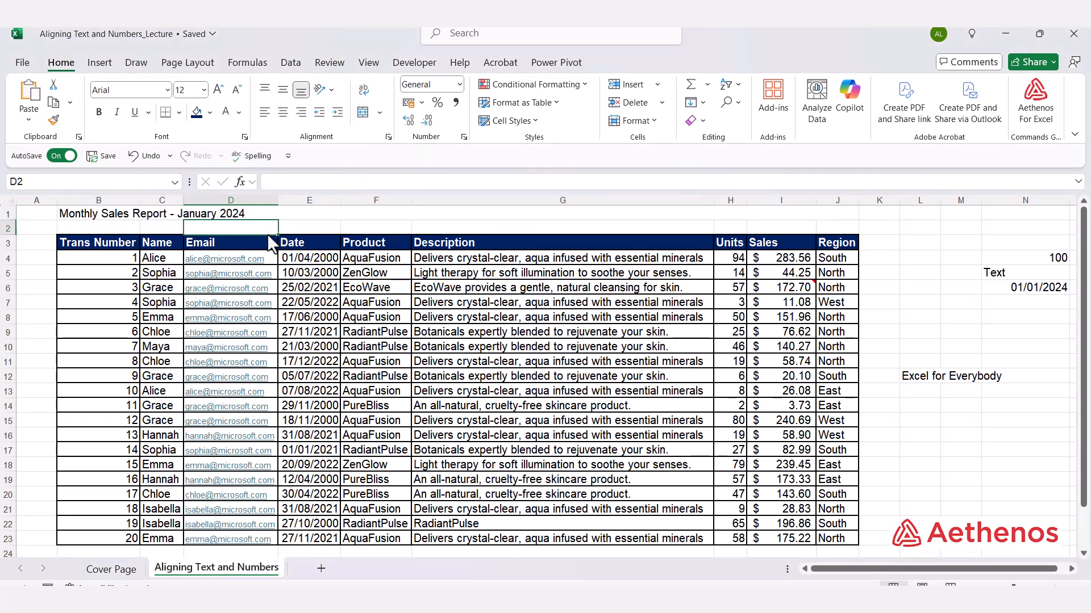
pyautogui.click(370, 215)
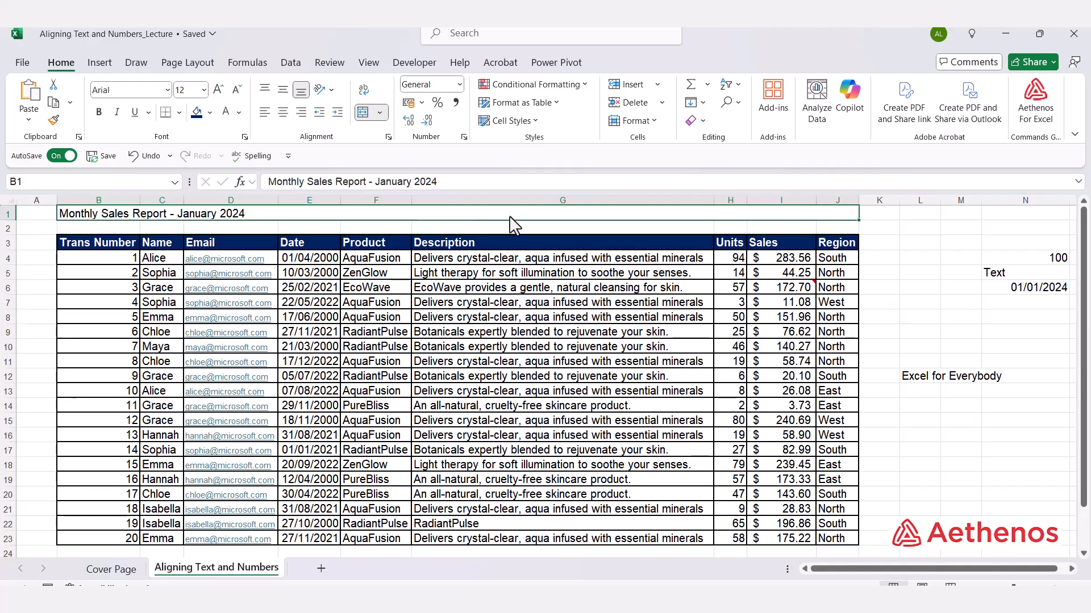
pyautogui.click(138, 167)
# Step: Try Merge Cells on the two-row range B1 to J2, then undo it
pyautogui.moveTo(132, 216); pyautogui.dragTo(853, 230)
pyautogui.click(380, 111)
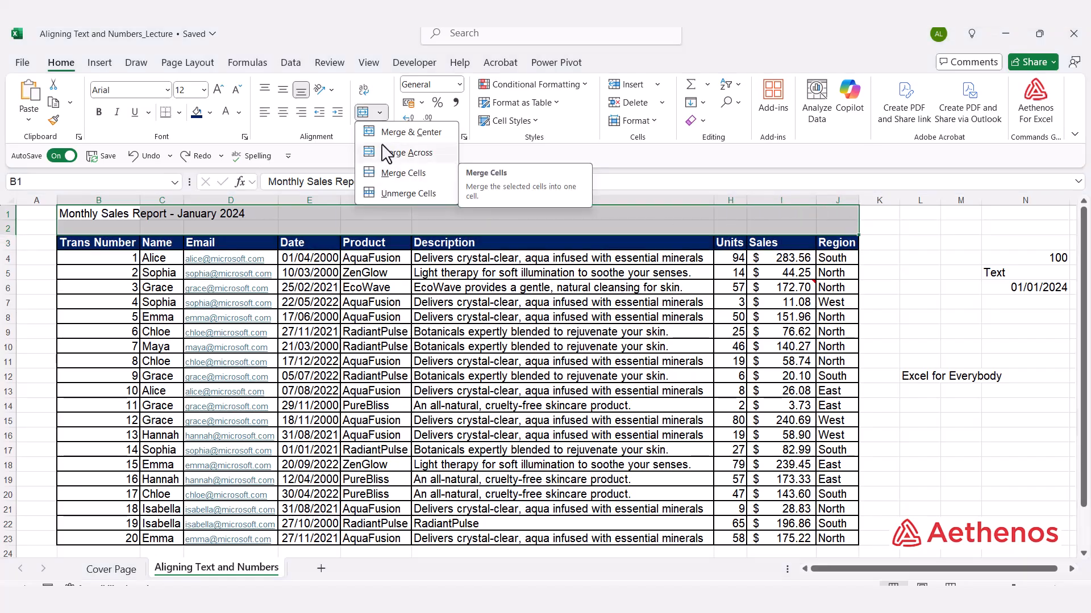
pyautogui.click(384, 174)
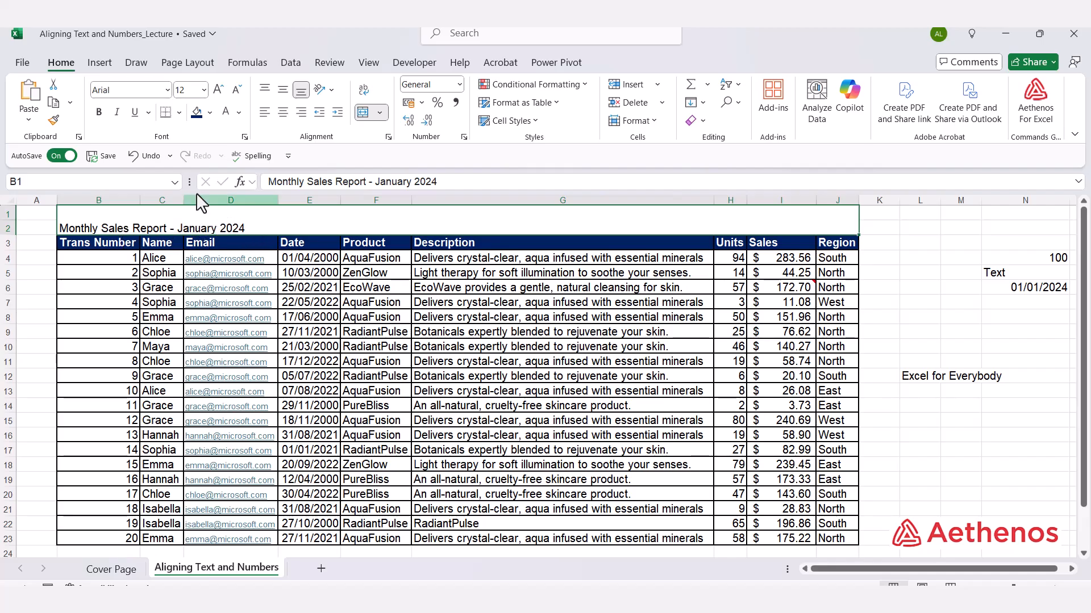
pyautogui.click(146, 158)
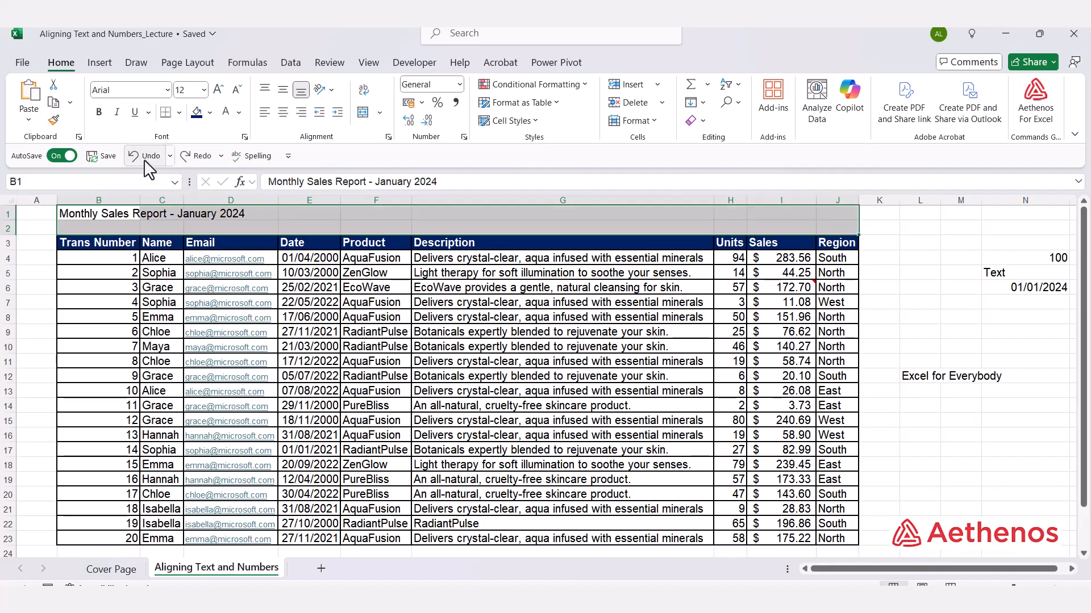
pyautogui.click(379, 112)
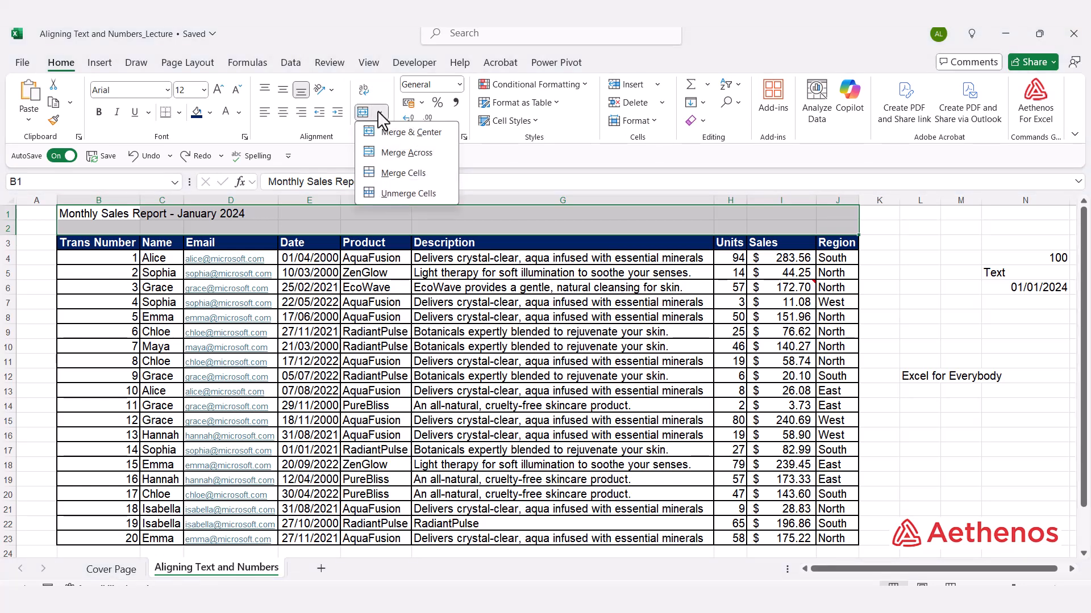
pyautogui.click(231, 220)
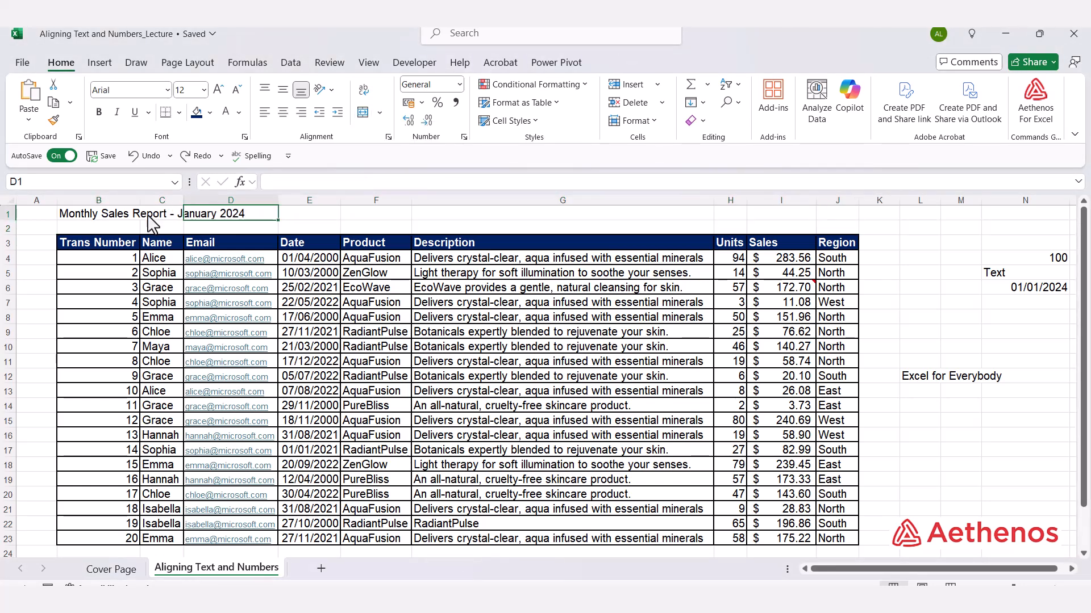
# Step: Apply Merge & Center to the report title across cells B1 to J1
pyautogui.moveTo(117, 216); pyautogui.dragTo(849, 220)
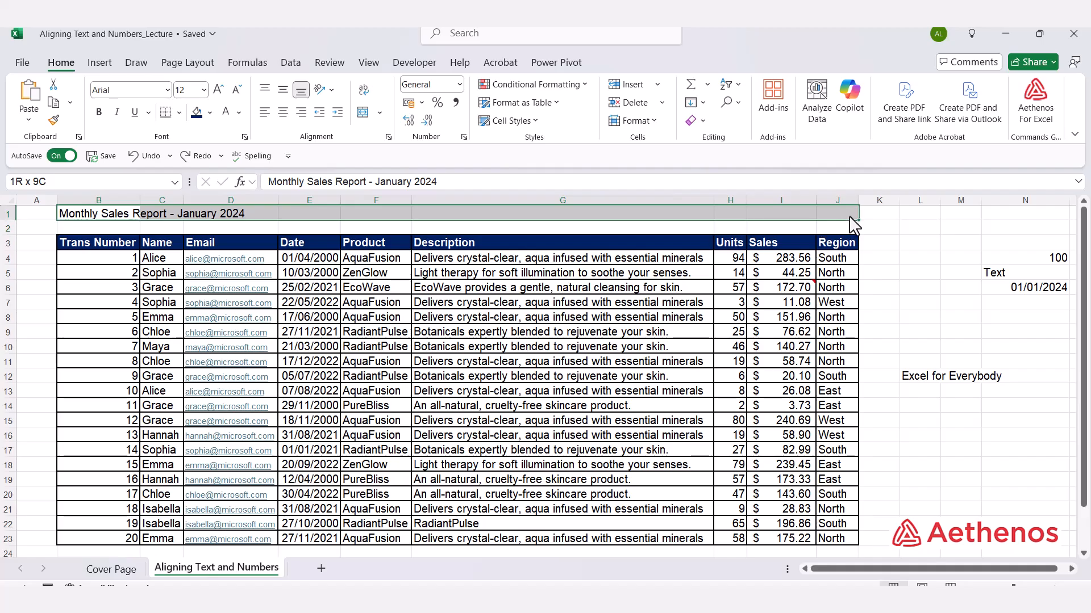
pyautogui.click(385, 118)
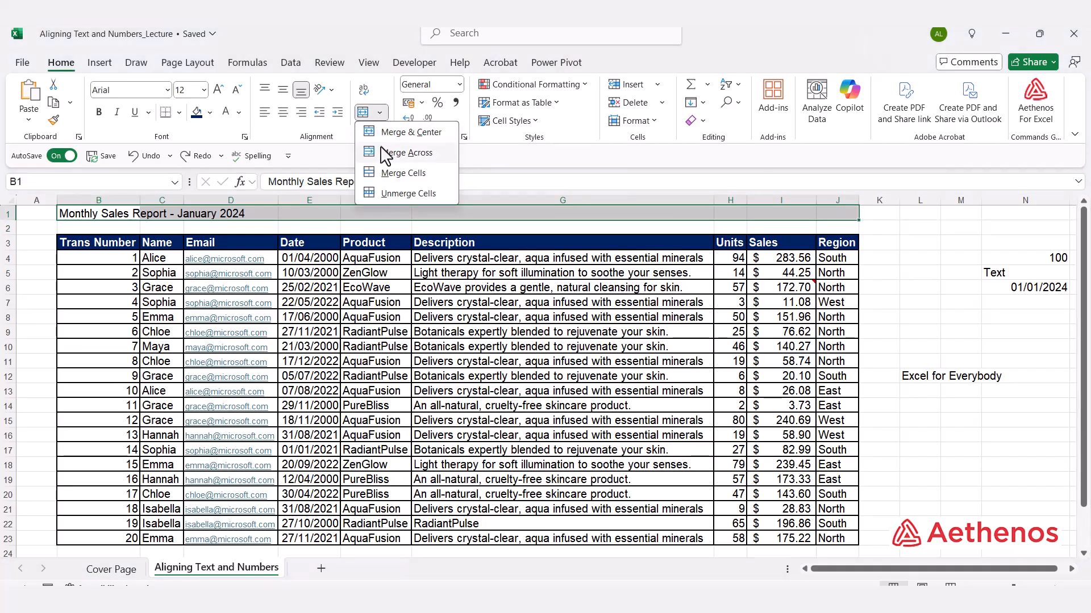
pyautogui.click(379, 134)
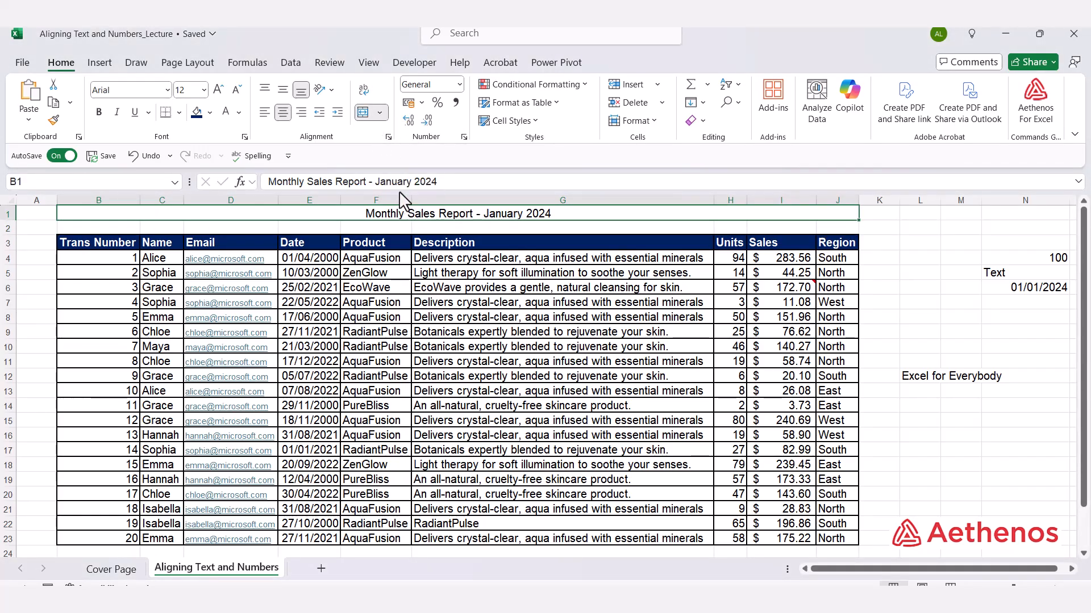
# Step: Unmerge the report title cells and left-align the title in cell B1
pyautogui.click(381, 113)
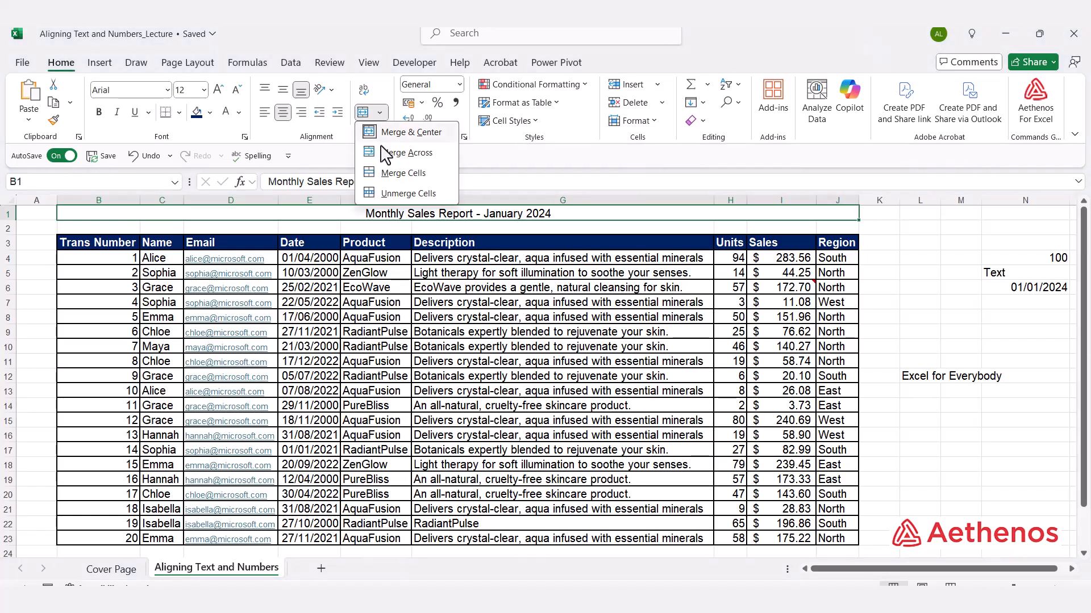
pyautogui.click(425, 193)
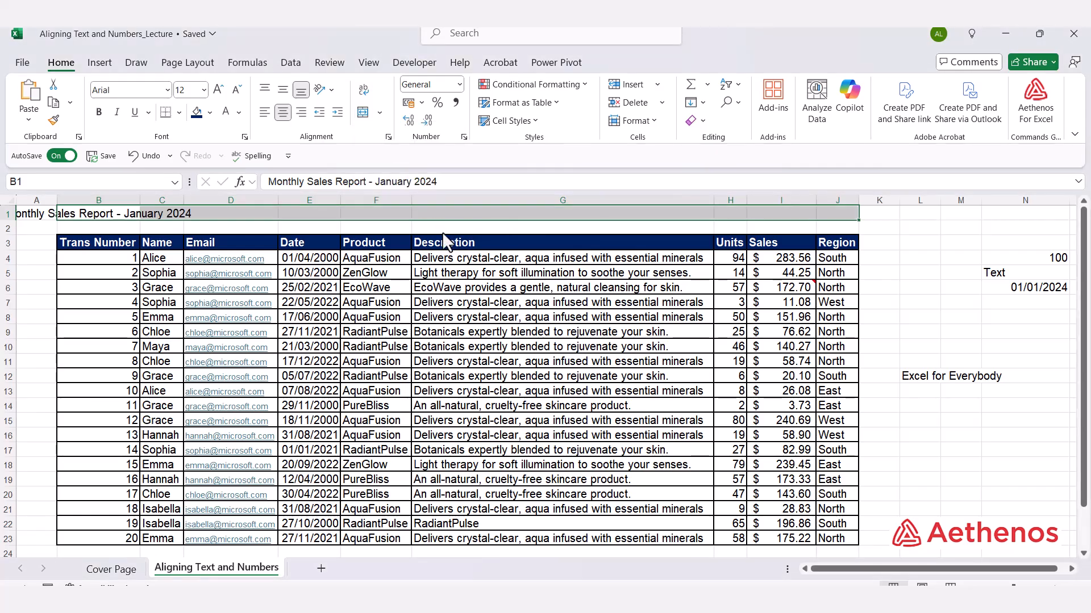
pyautogui.click(101, 219)
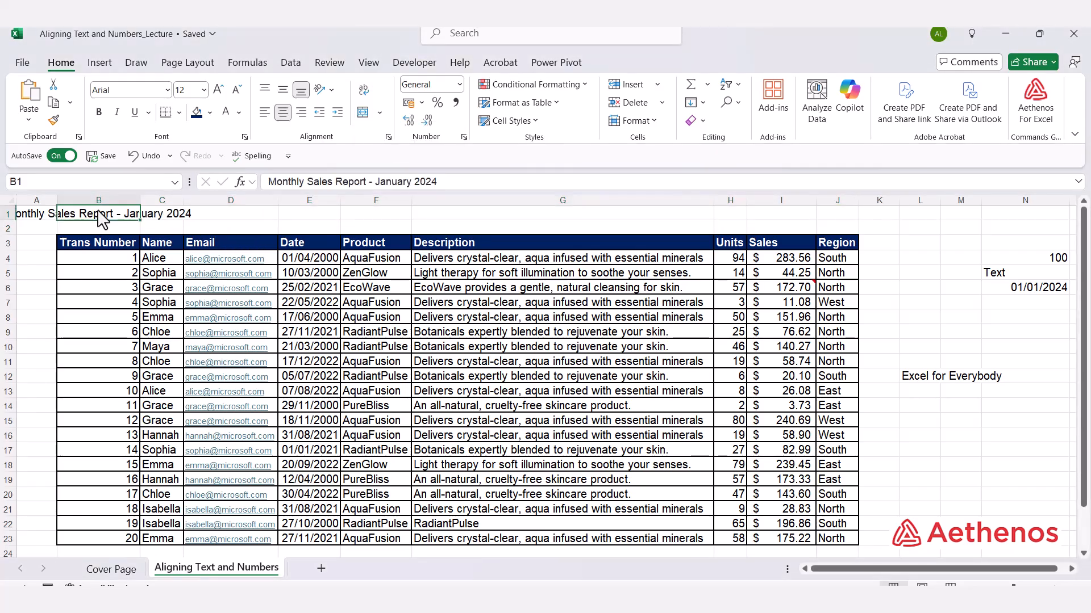
pyautogui.click(264, 112)
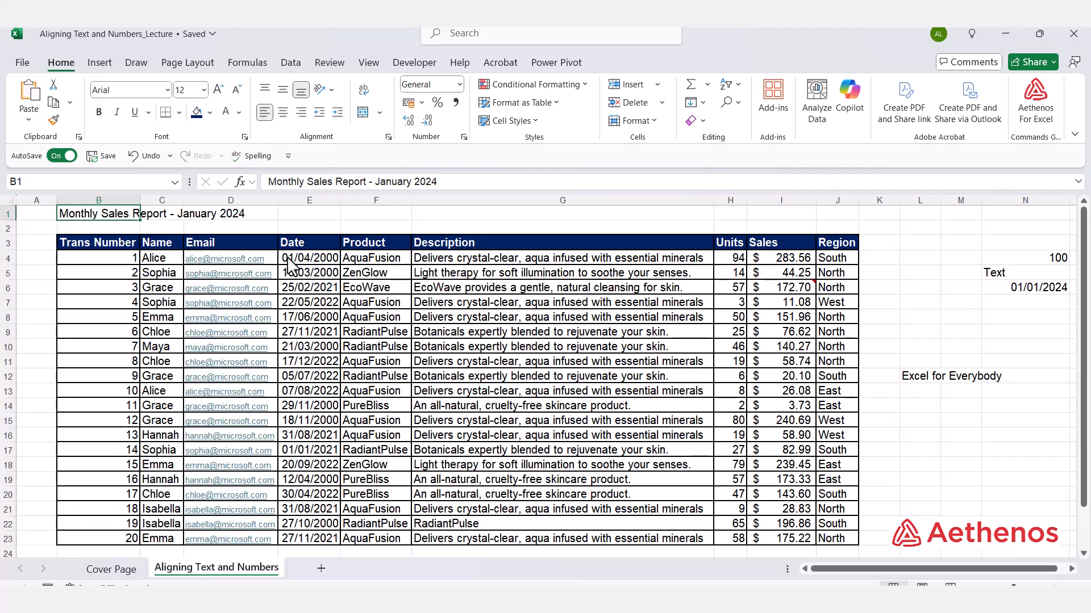
# Step: Apply the Shrink to fit text control to "Excel for Everybody" in cell L12
pyautogui.click(389, 137)
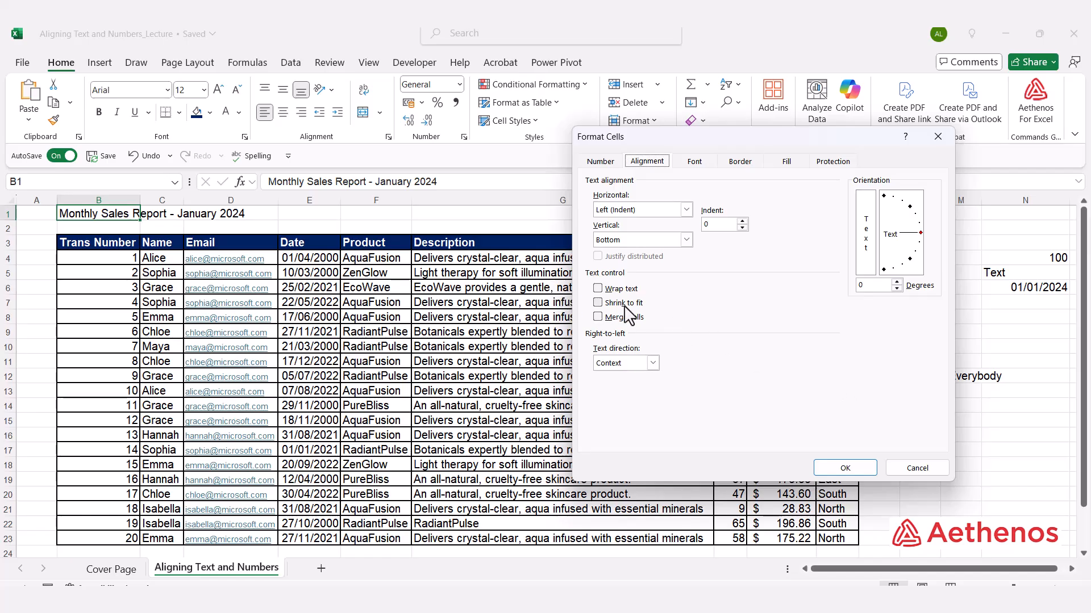
pyautogui.click(928, 465)
pyautogui.click(918, 379)
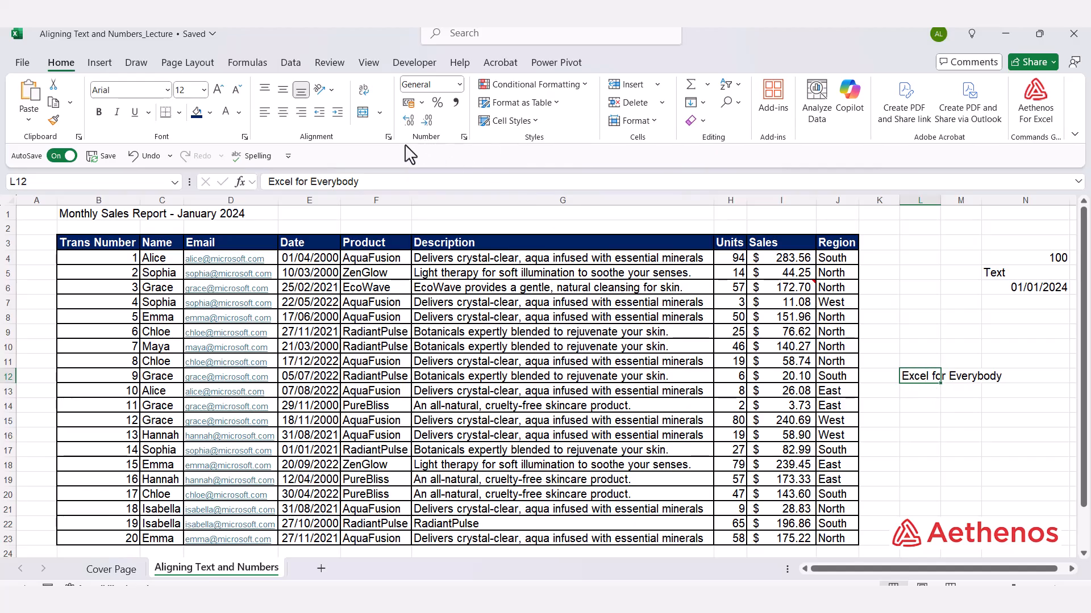
pyautogui.click(388, 137)
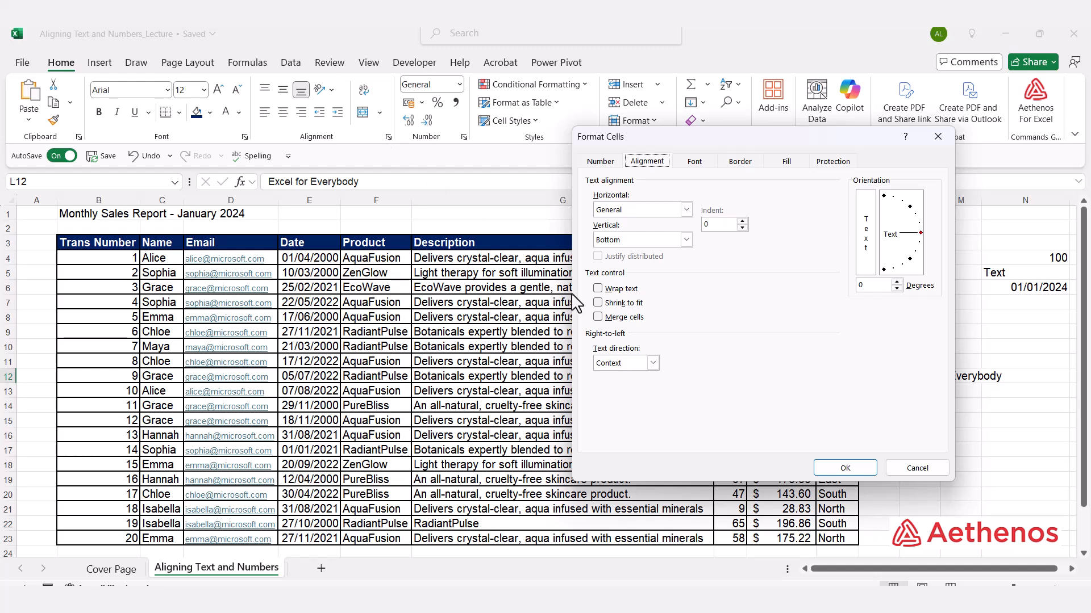
pyautogui.click(598, 304)
pyautogui.click(846, 468)
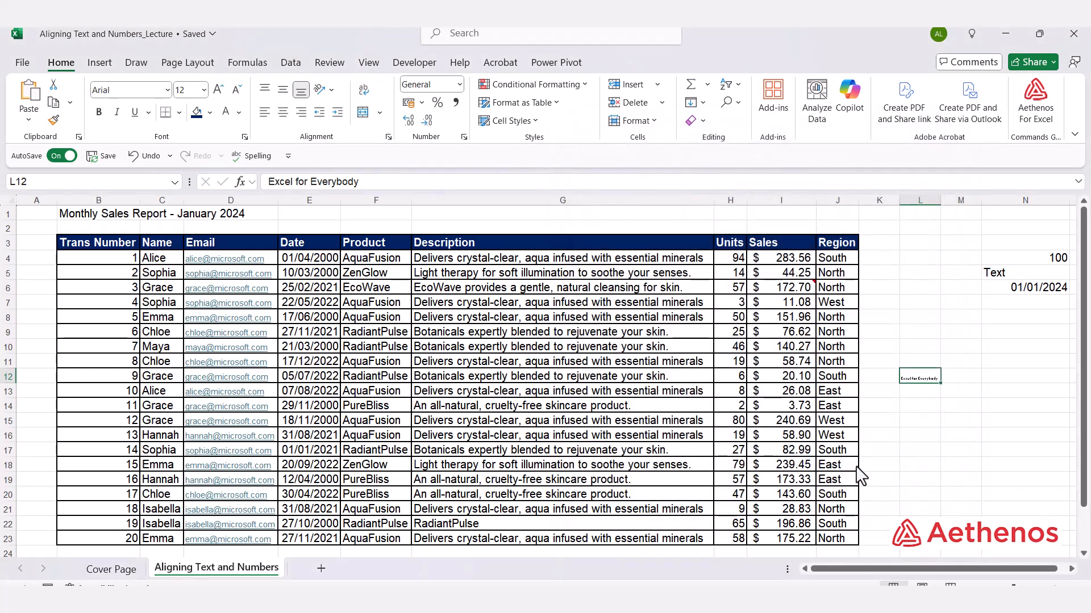
pyautogui.click(918, 406)
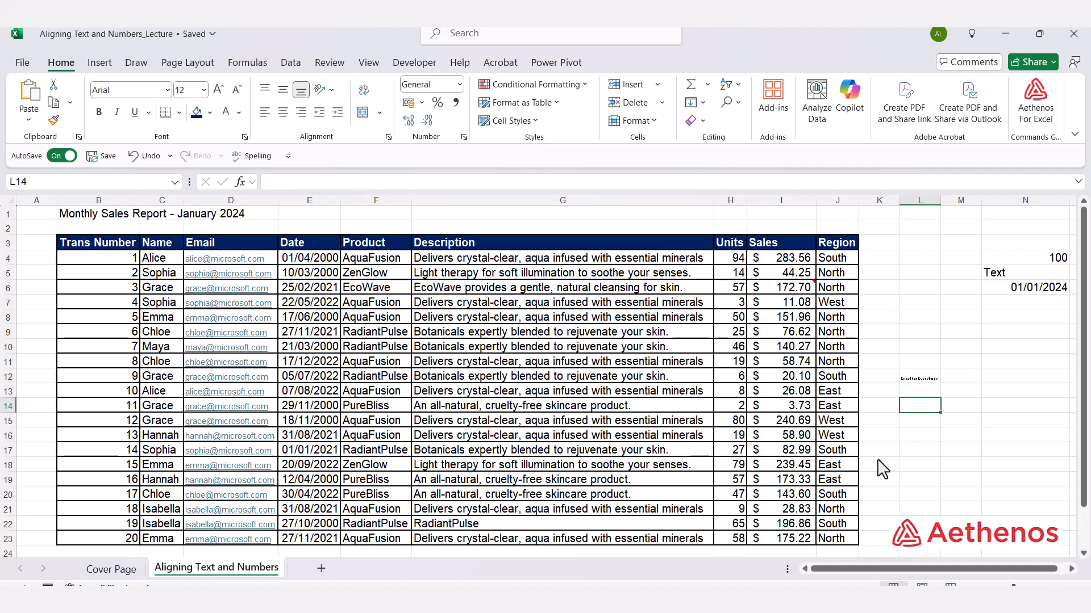